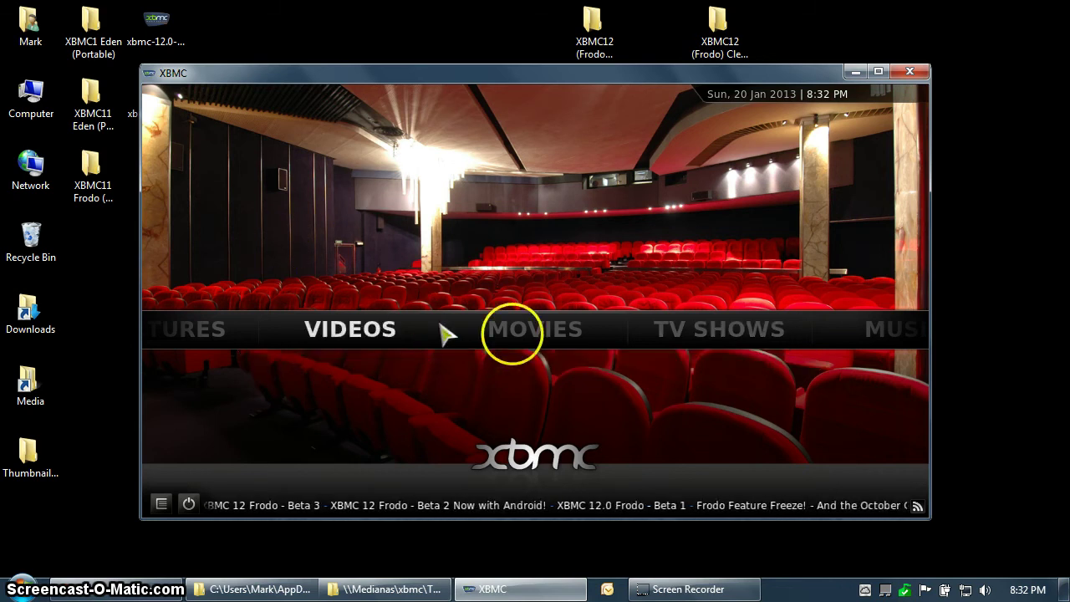
Step: Browse XBMC's Movies title list, then switch to the userdata folder window
click(540, 338)
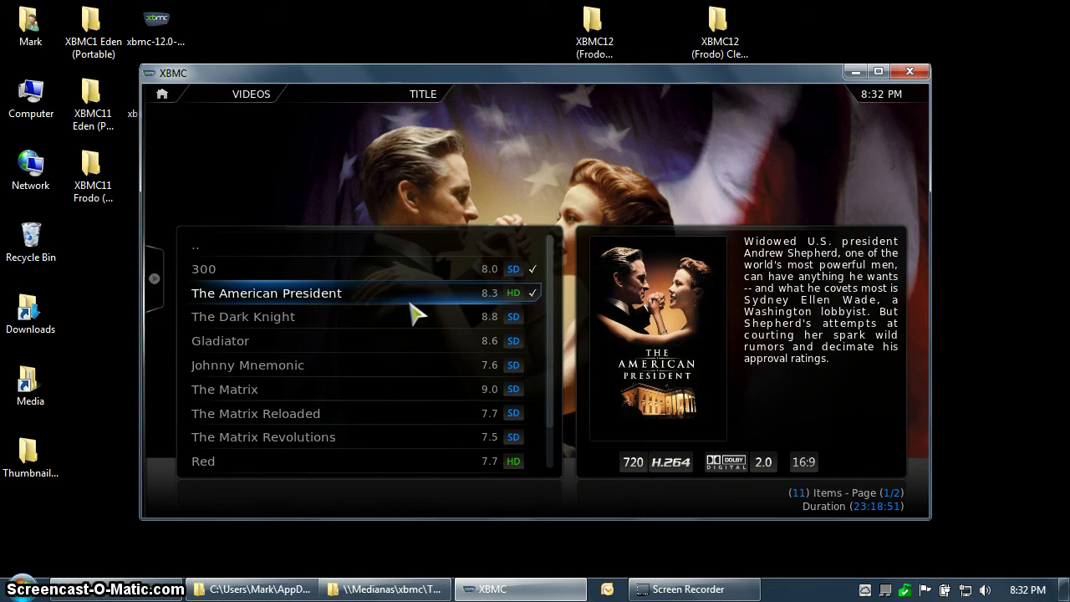
drag(455, 302, 400, 335)
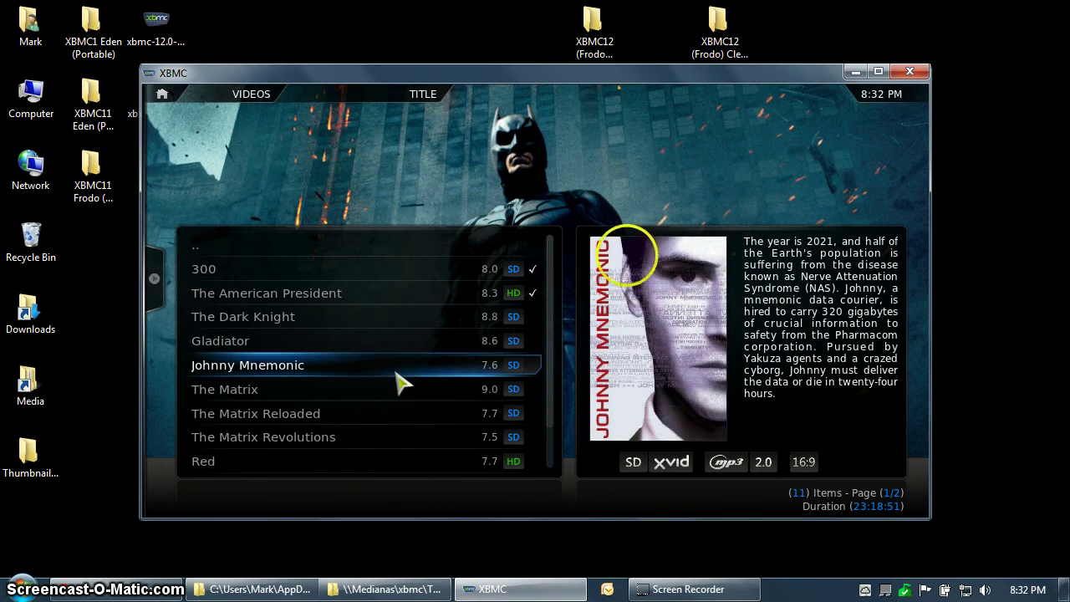
click(301, 575)
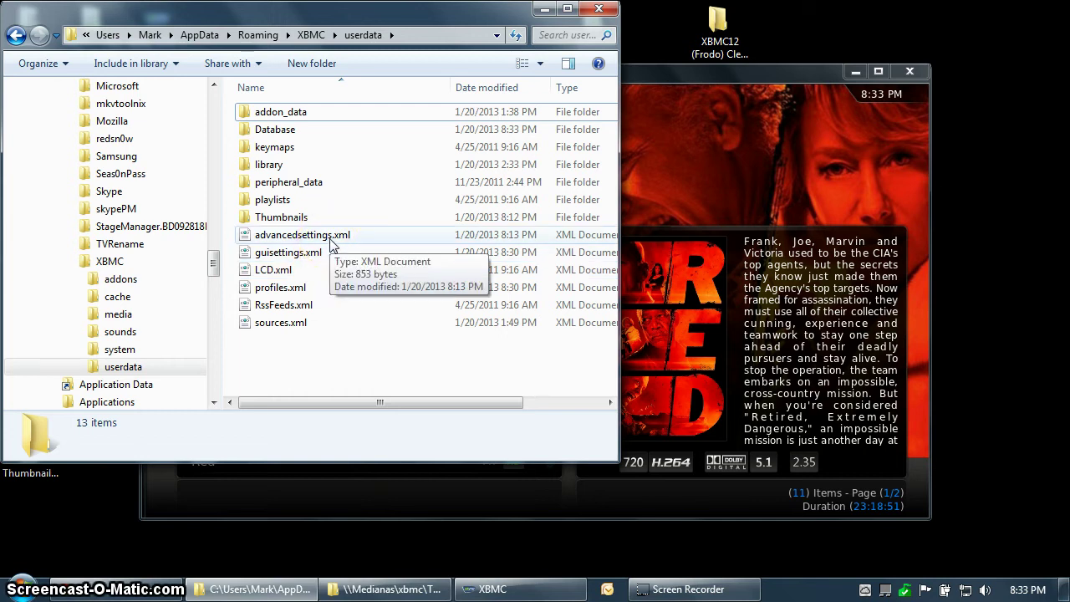
Step: Open advancedsettings.xml in Notepad and highlight its videodatabase block and name value
click(330, 241)
right_click(330, 242)
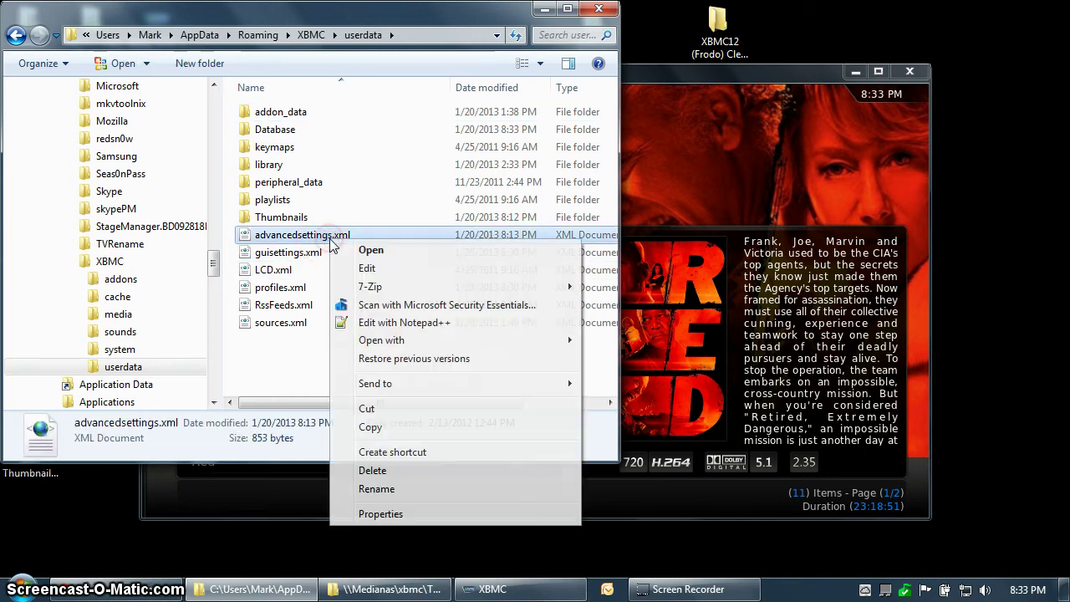
click(366, 269)
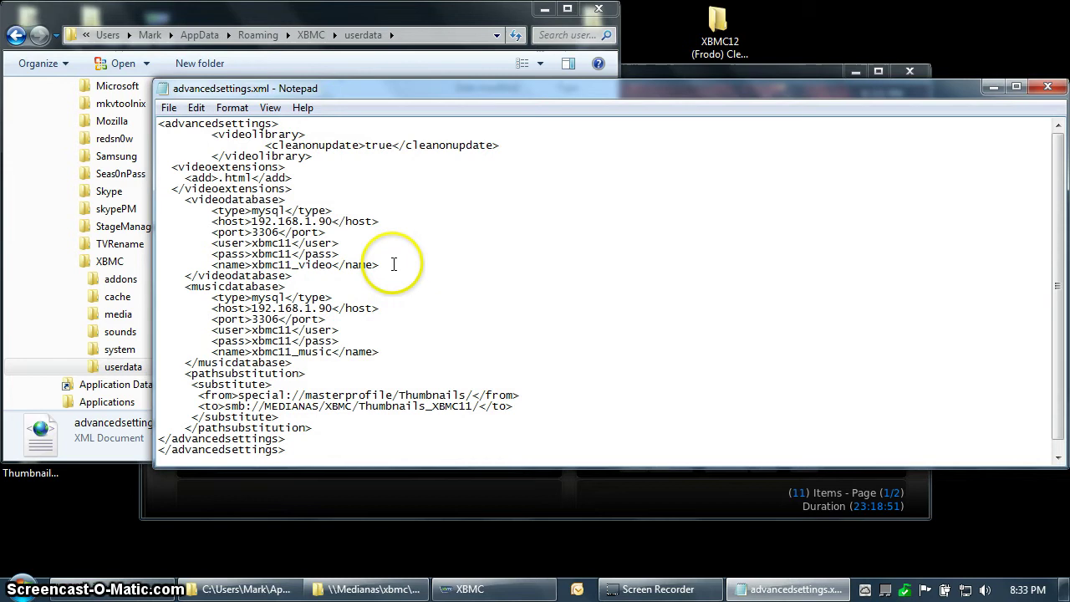
drag(184, 199, 380, 269)
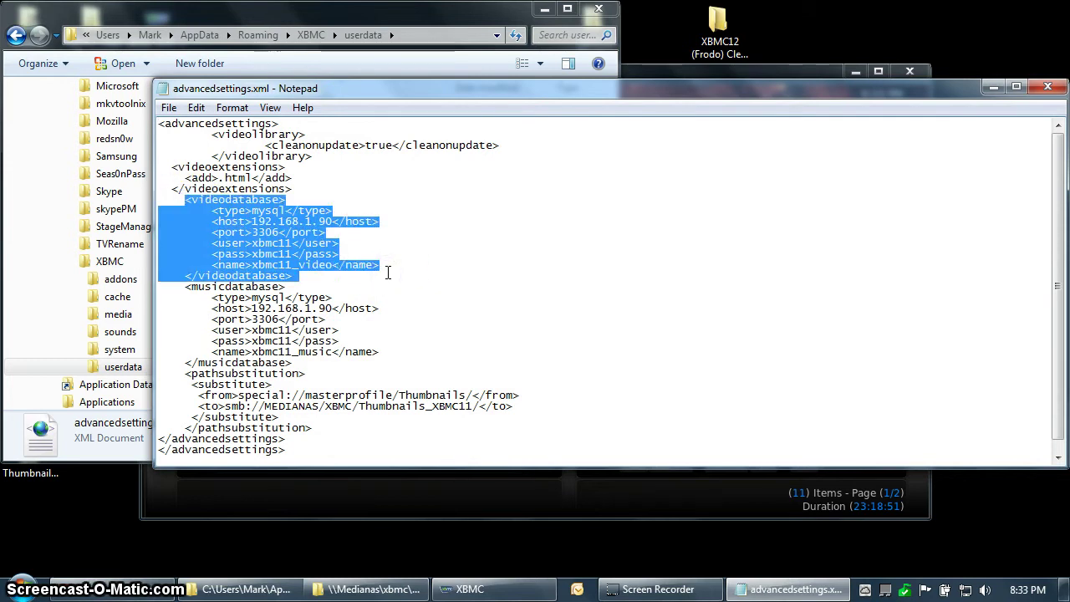
click(327, 248)
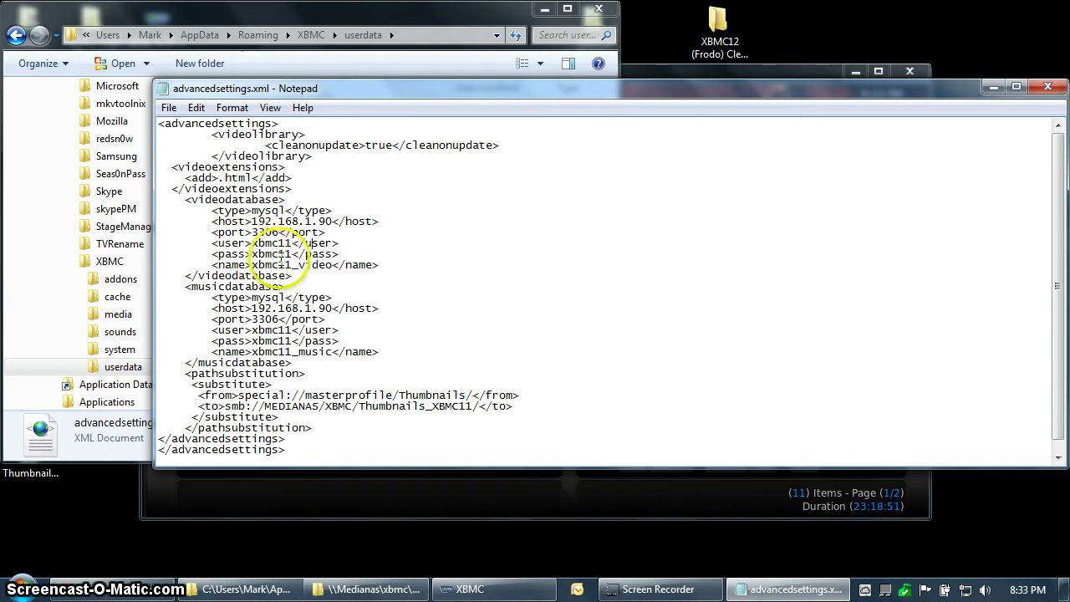
drag(252, 264, 327, 266)
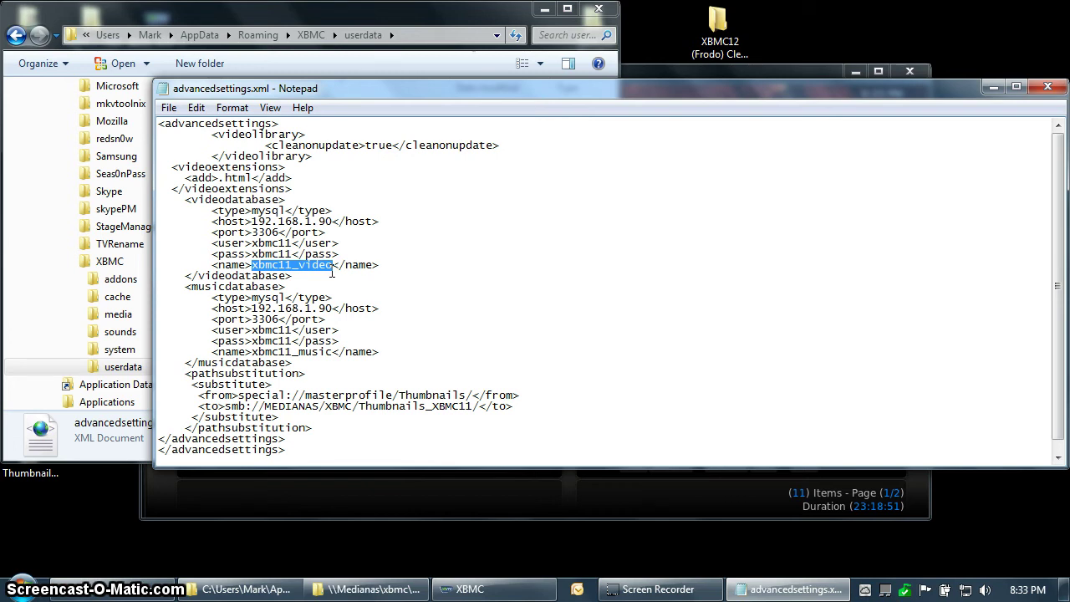
Step: Review the pathsubstitution from/to paths, highlighting Thumbnails_XBMC11, then switch to that network folder
scroll(332, 272, down, 1)
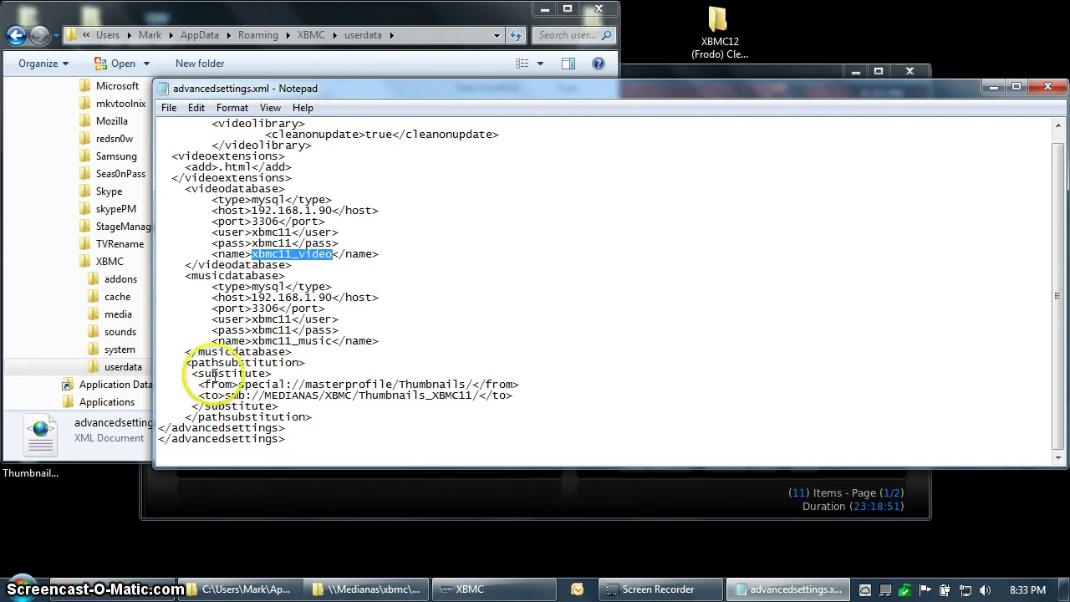
drag(184, 363, 269, 385)
drag(399, 384, 459, 386)
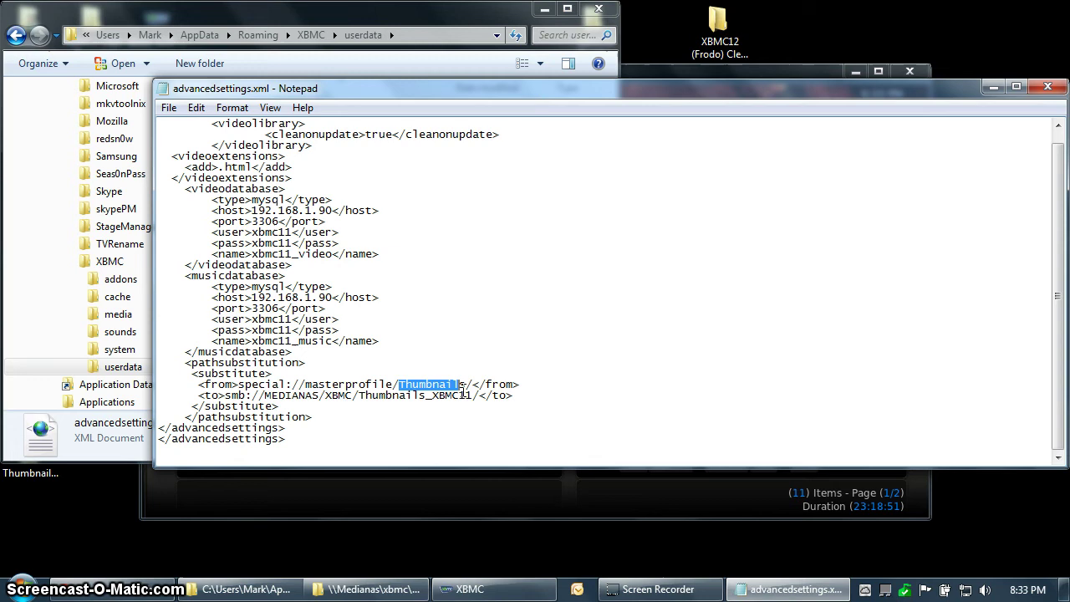
click(233, 395)
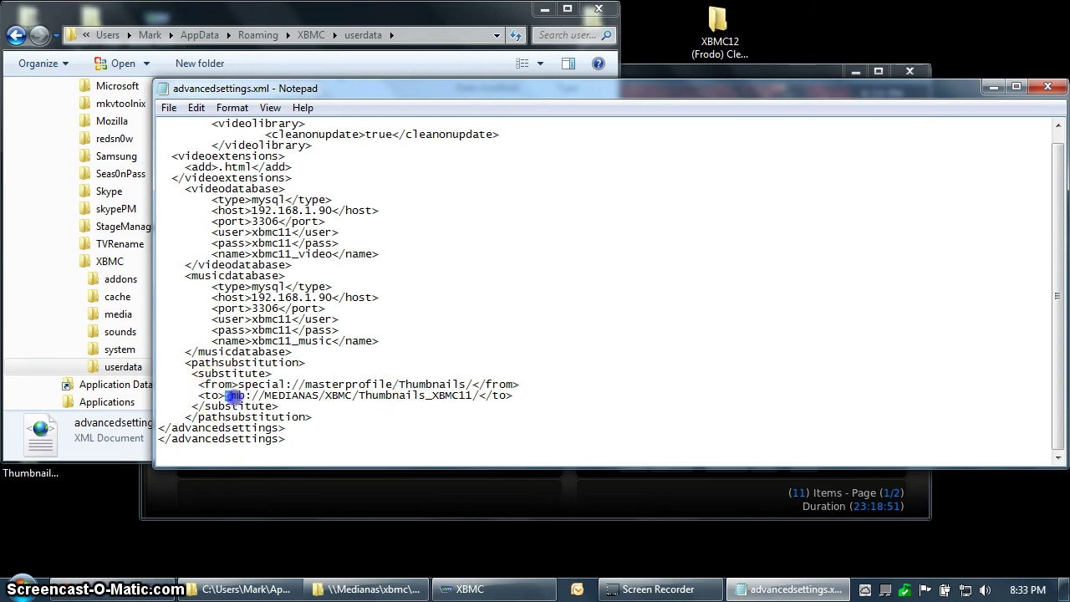
drag(233, 395, 472, 396)
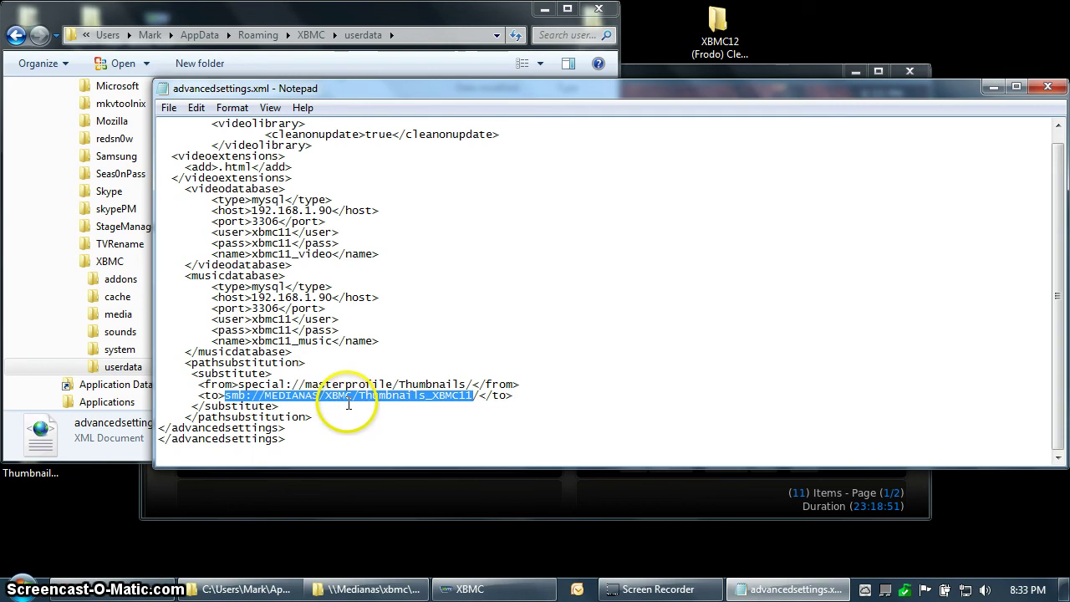
click(356, 402)
drag(356, 402, 354, 384)
click(453, 396)
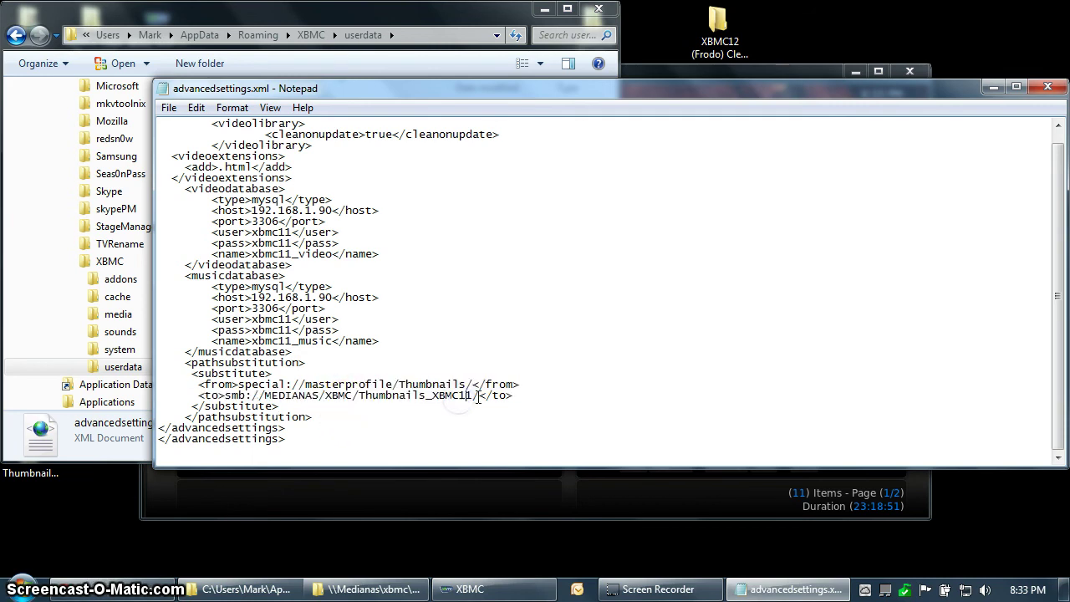
drag(478, 395, 407, 396)
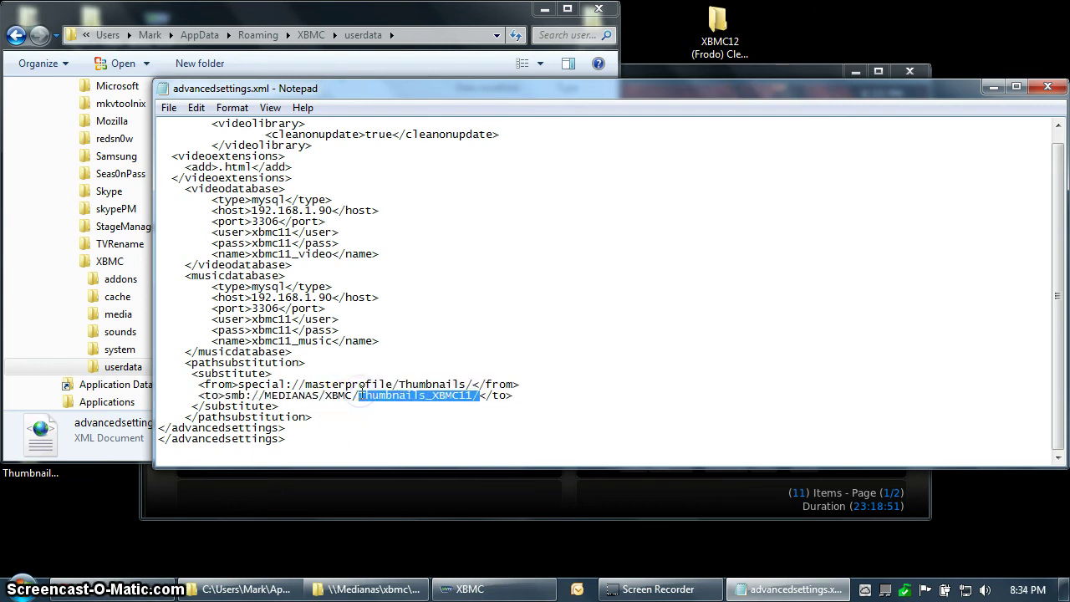
click(373, 589)
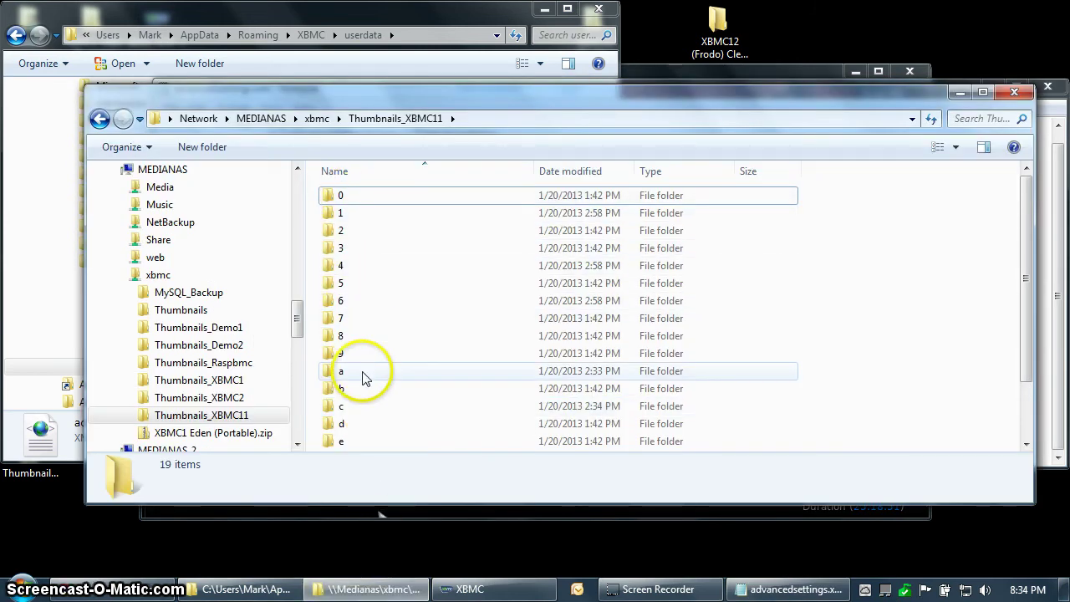
Step: Scroll through the Thumbnails_XBMC11 folder's contents and minimize its window
scroll(364, 379, down, 2)
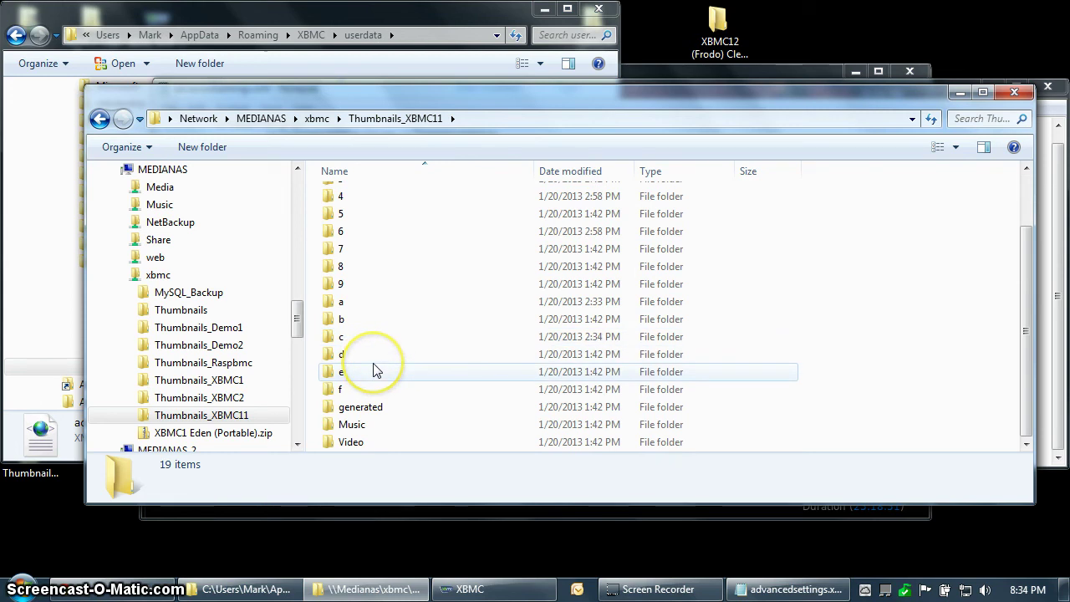
scroll(375, 371, up, 2)
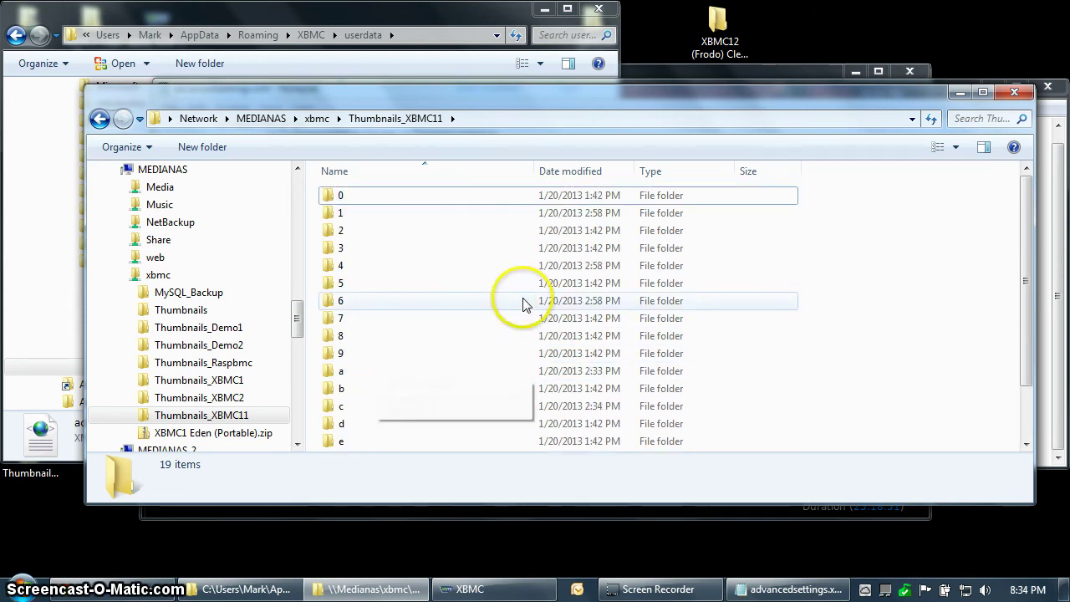
click(959, 97)
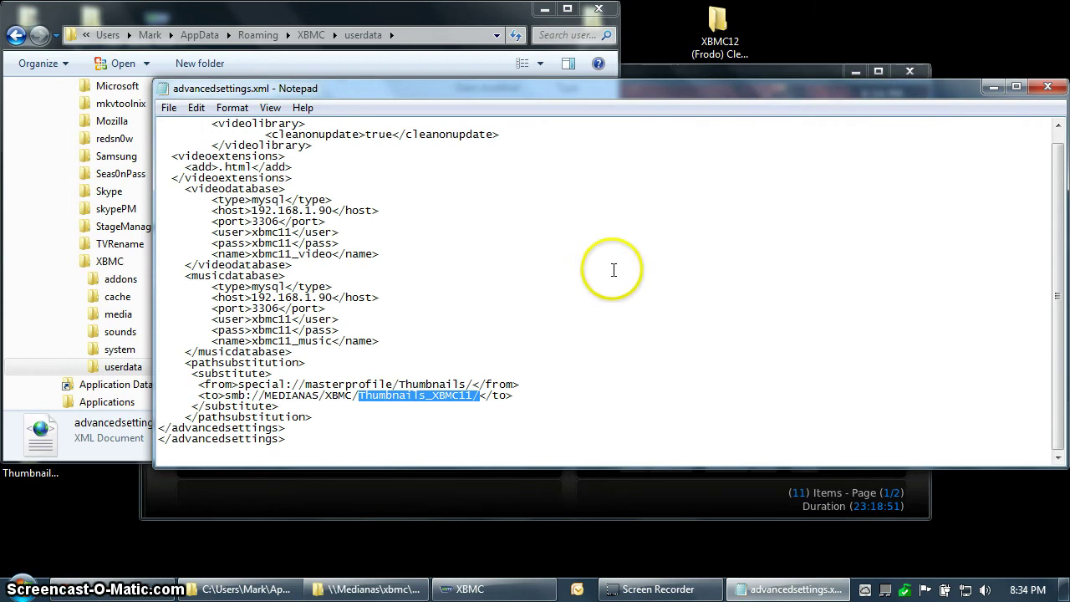
Step: Exit XBMC from the home screen's power menu
click(756, 69)
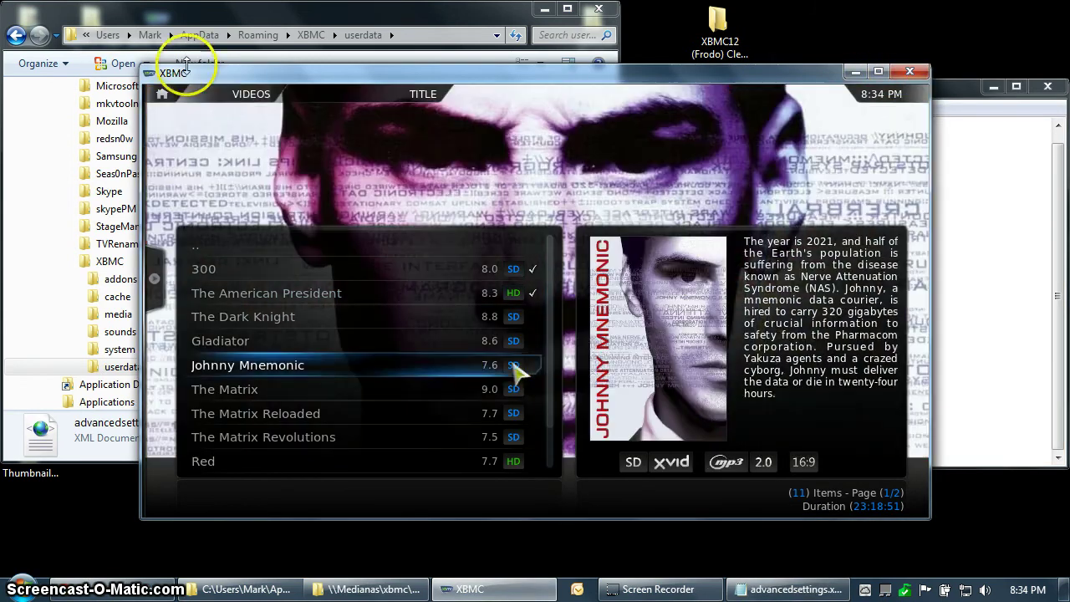
click(161, 94)
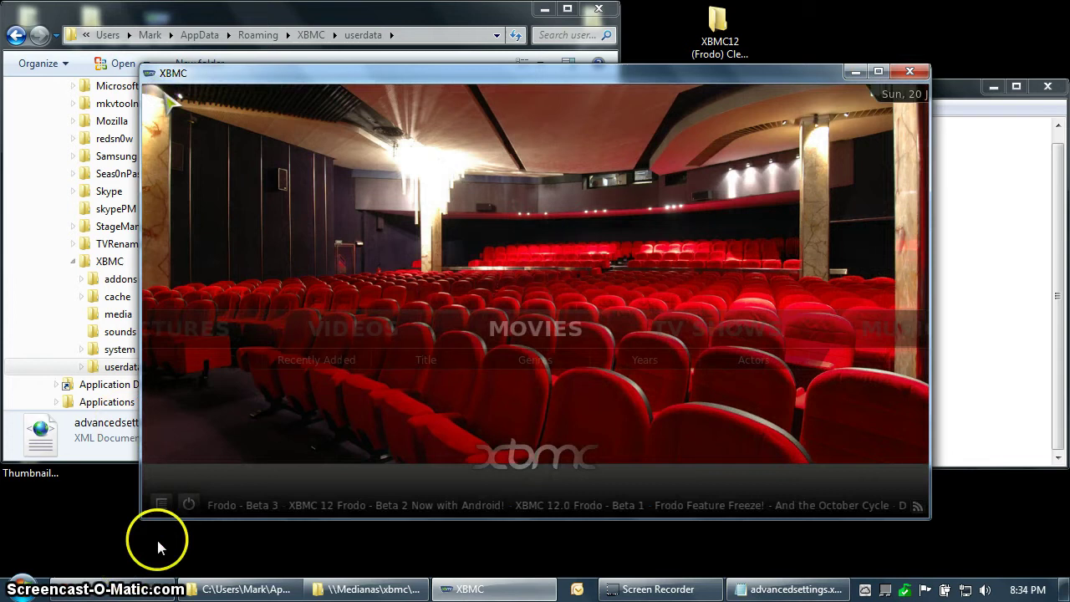
click(187, 506)
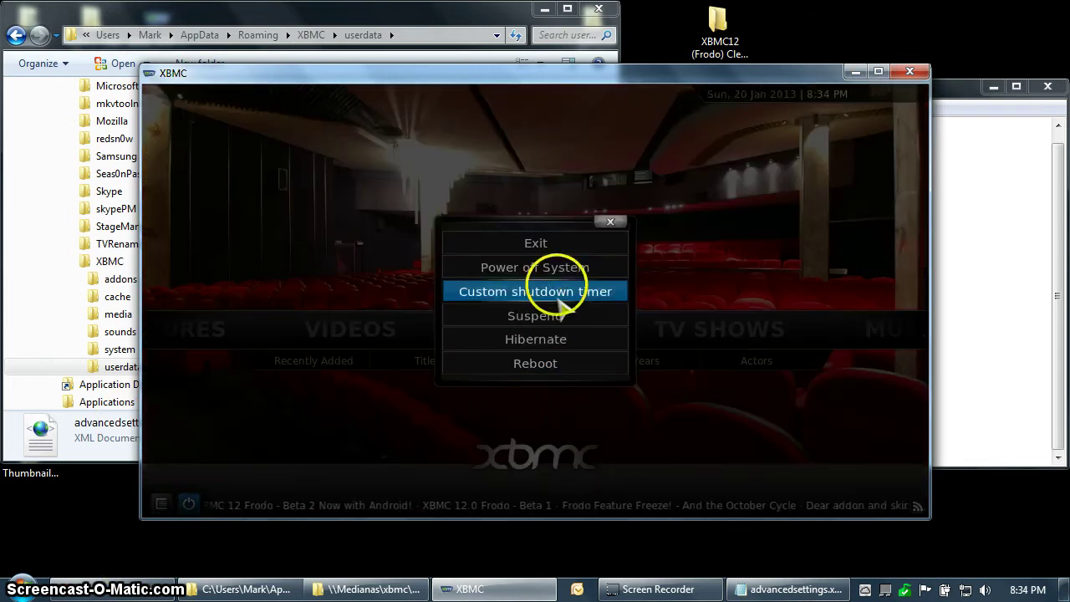
click(562, 249)
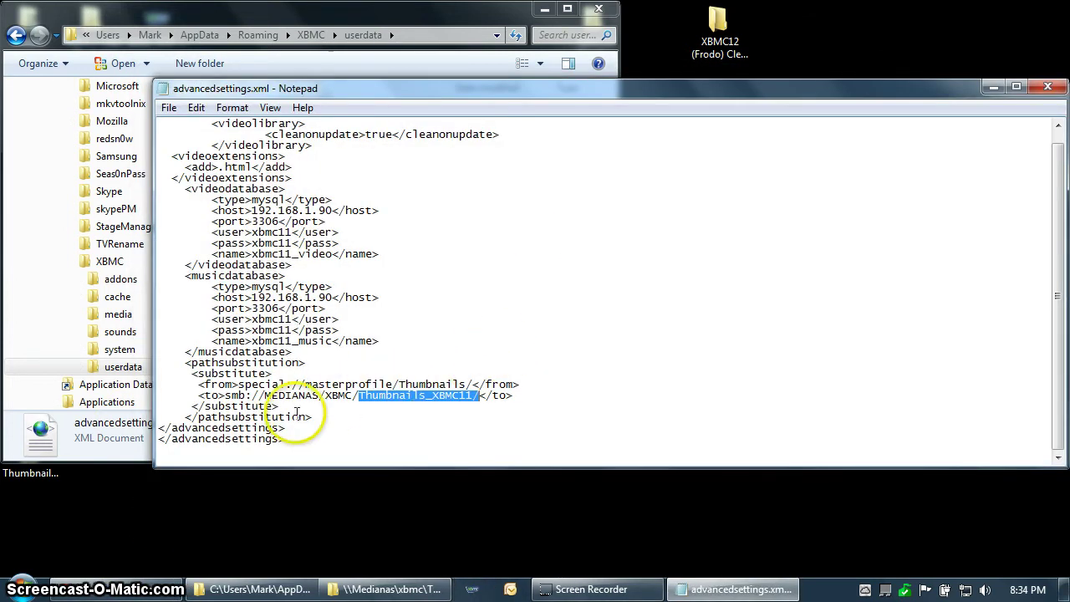
Step: Delete the pathsubstitution block from advancedsettings.xml and save the file while closing Notepad
drag(313, 418, 171, 363)
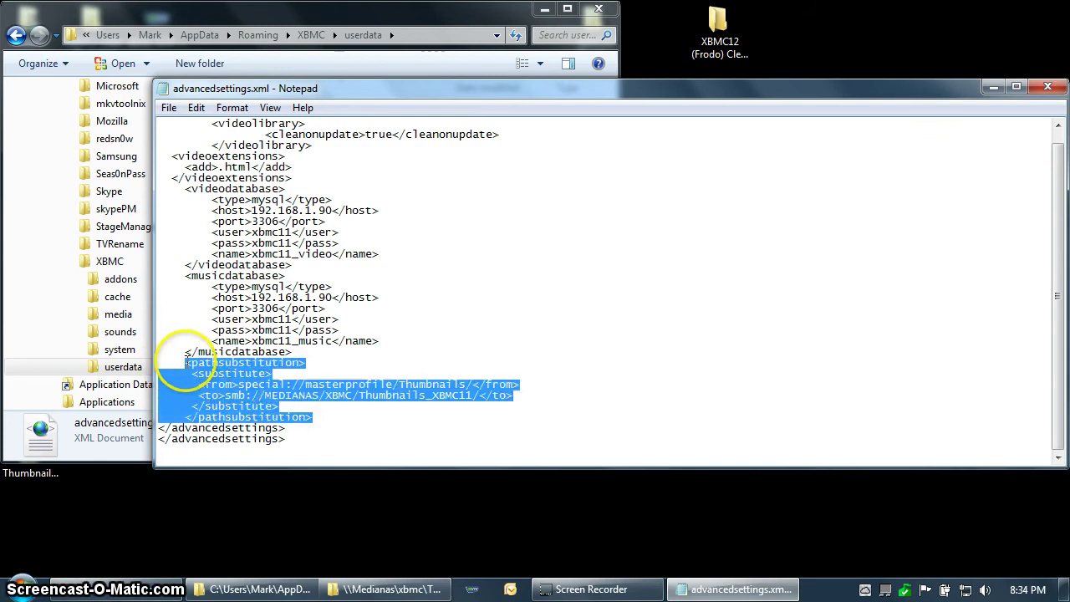
key(Delete)
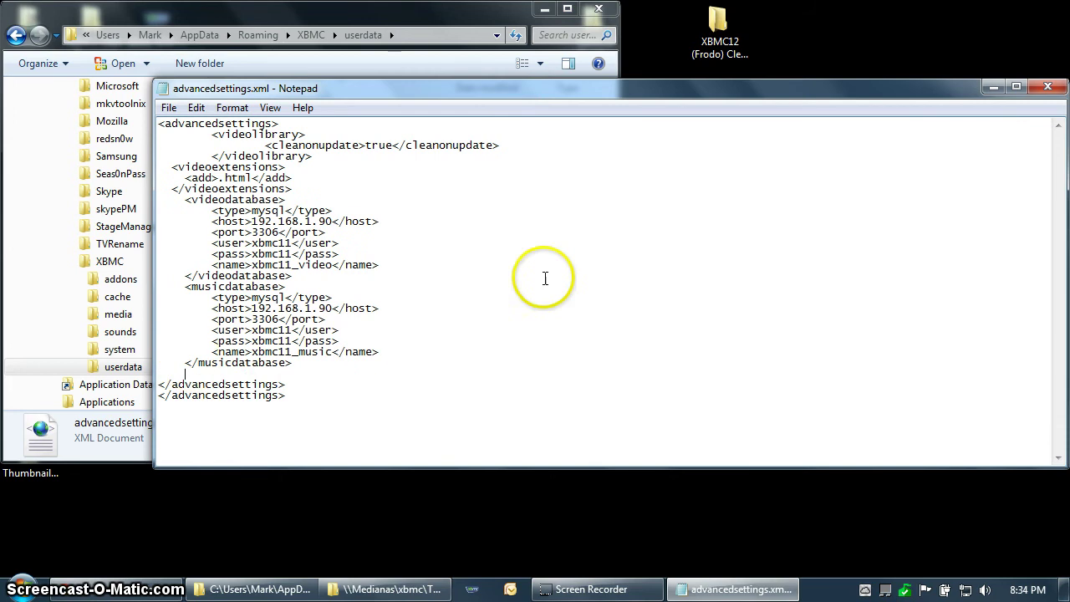
click(1047, 86)
click(506, 311)
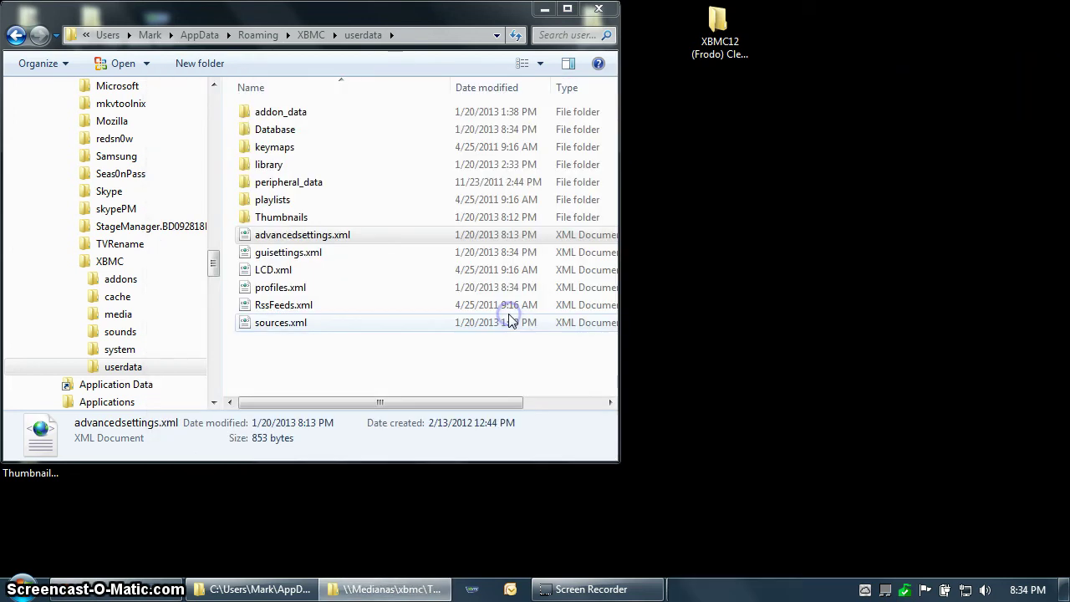
Step: Launch the xbmc-12.0-Frodo_rc3.exe installer and allow it to run
click(544, 9)
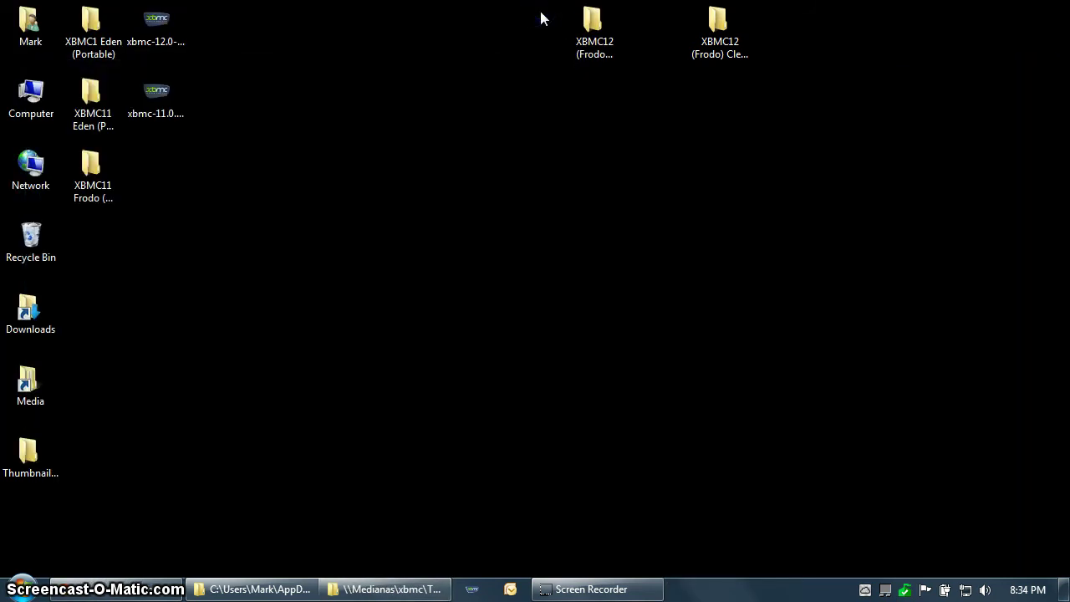
click(162, 33)
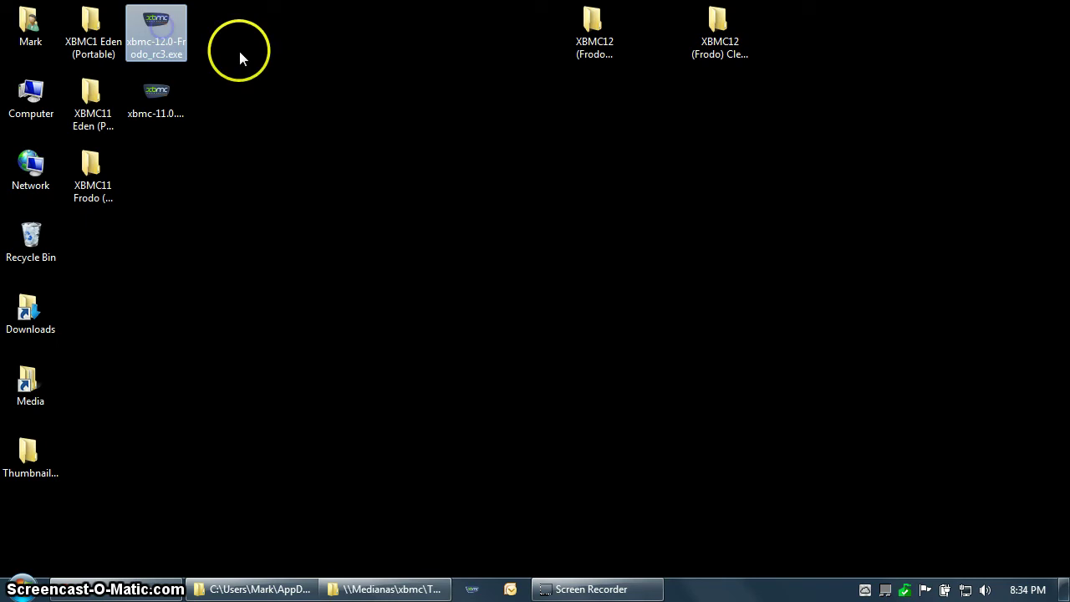
double_click(163, 26)
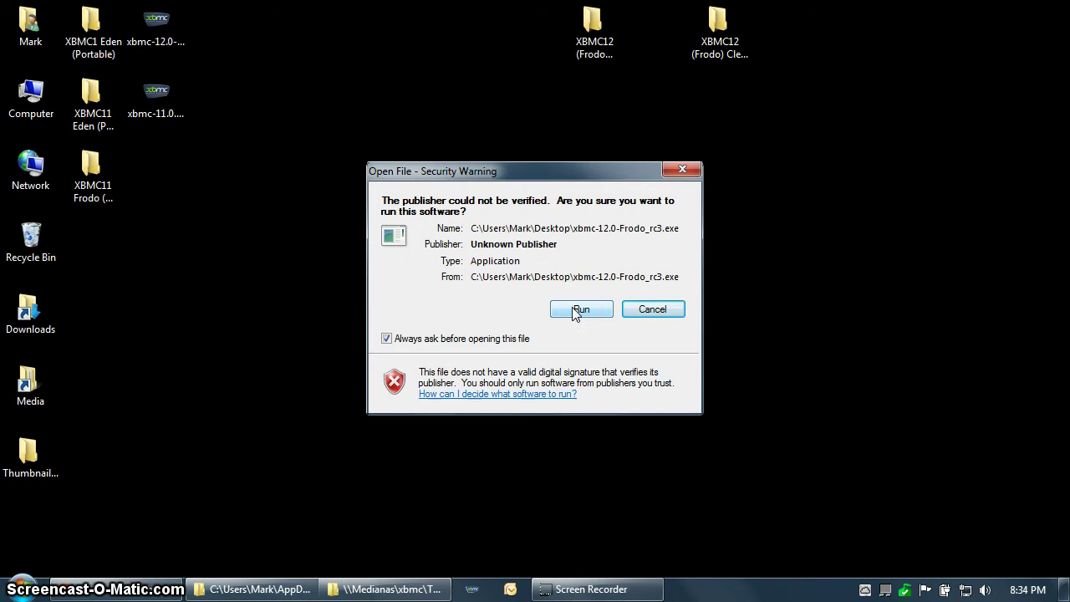
click(578, 310)
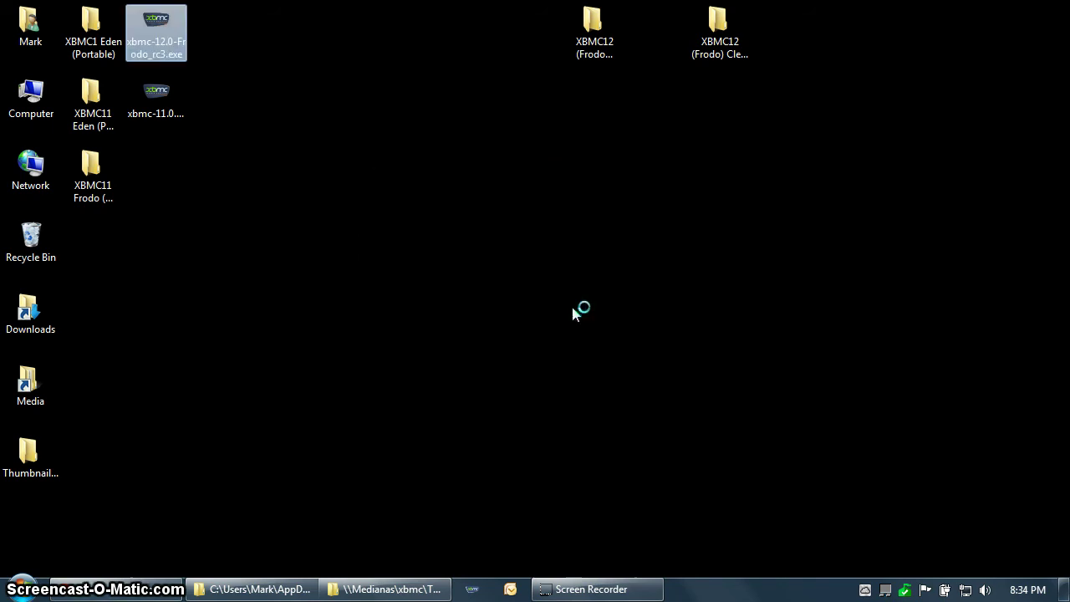
Step: Install XBMC with default components into C:\Program Files\XBMC after accepting the licence
click(628, 428)
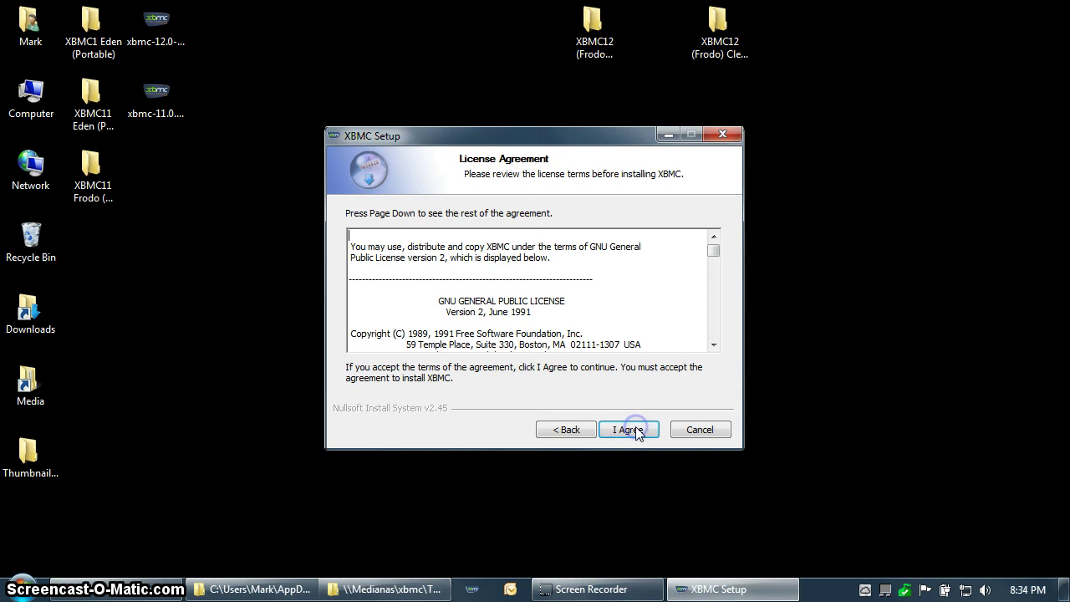
click(634, 427)
click(635, 429)
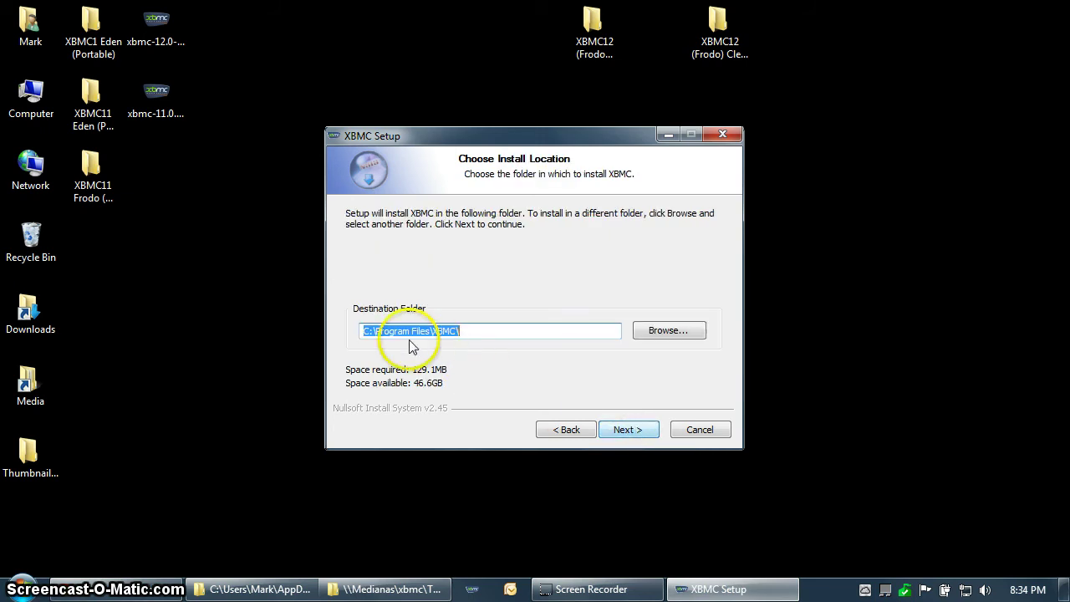
click(627, 429)
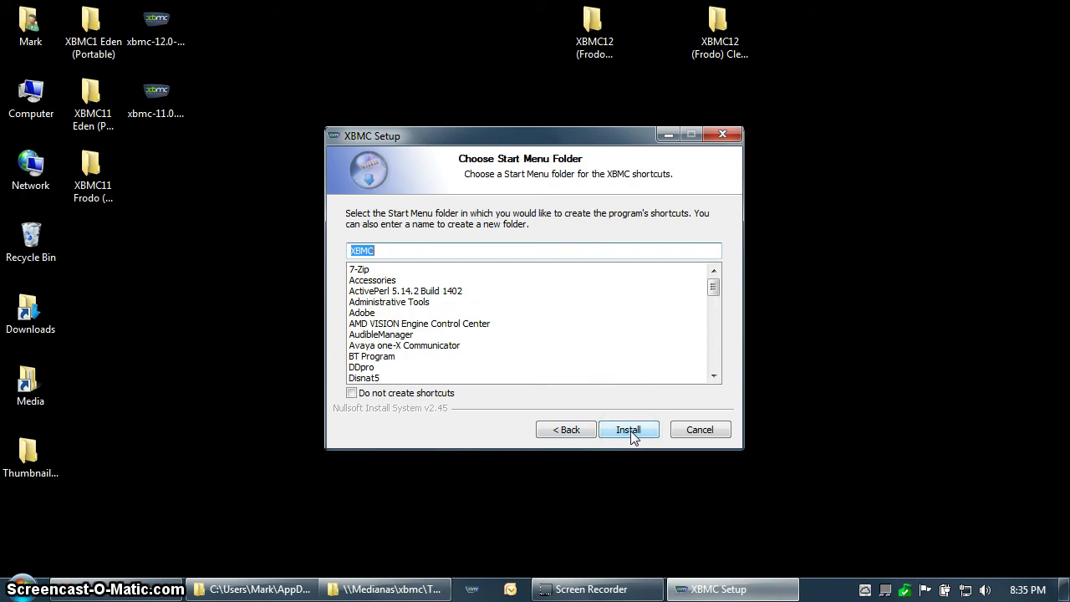
click(629, 430)
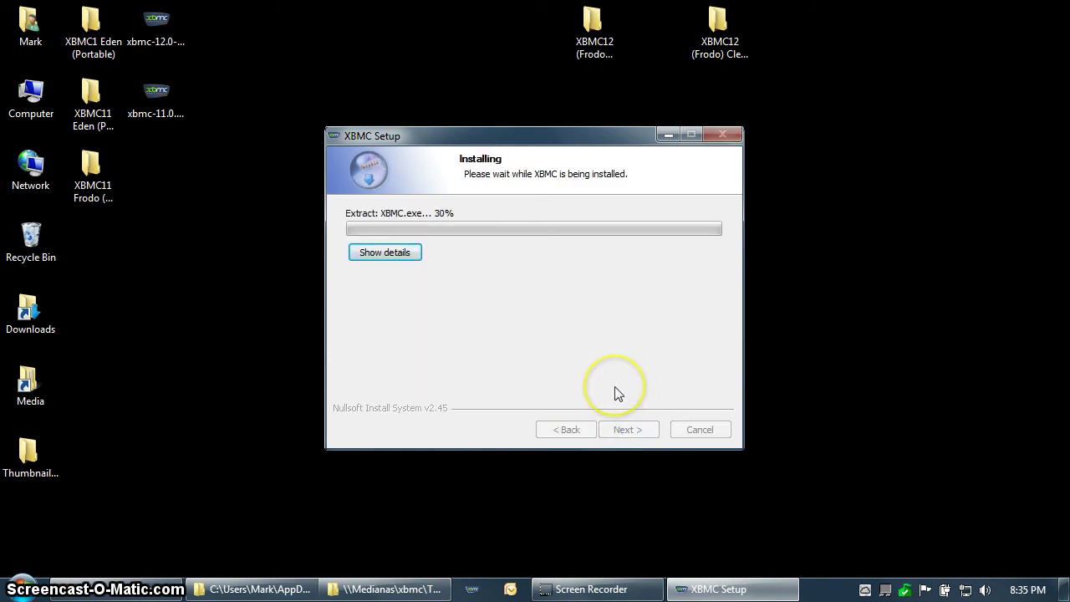
click(602, 589)
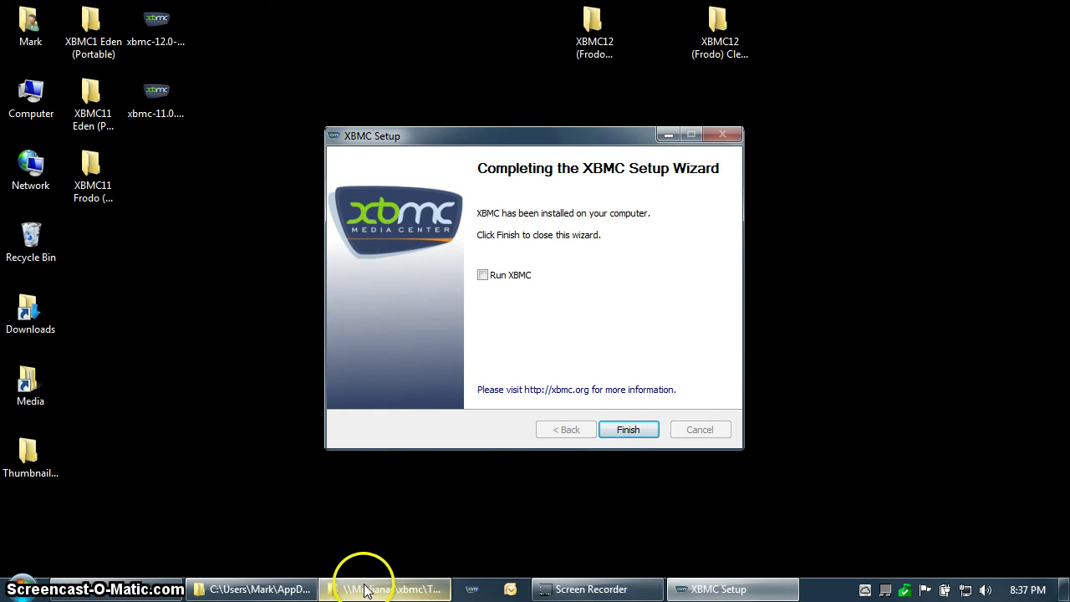
Step: Dock Thumbnails_XBMC11 left and userdata right, opening the local Thumbnails folder
click(275, 587)
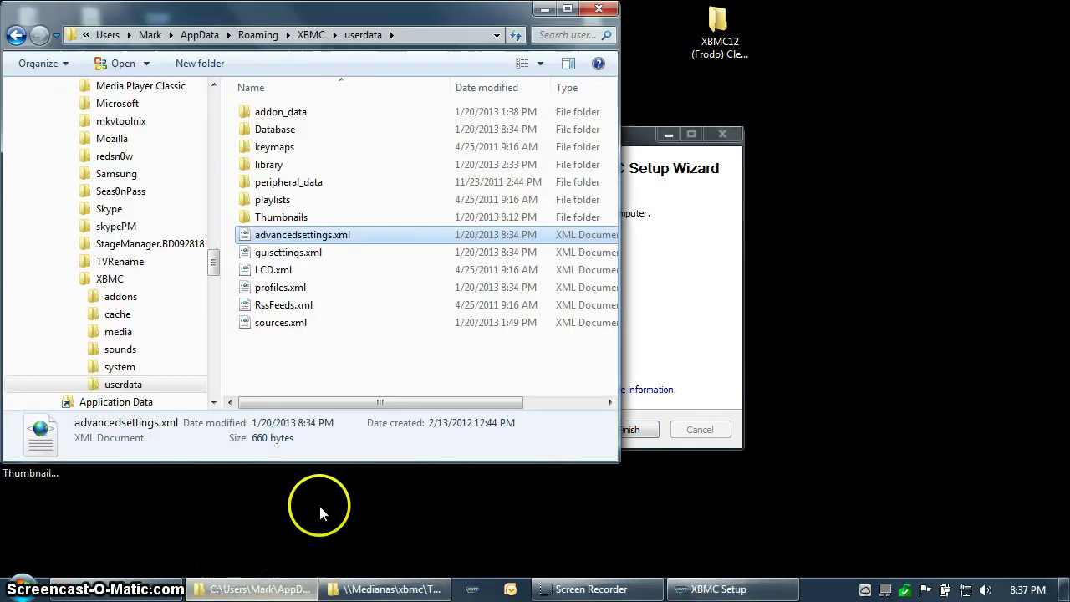
click(386, 590)
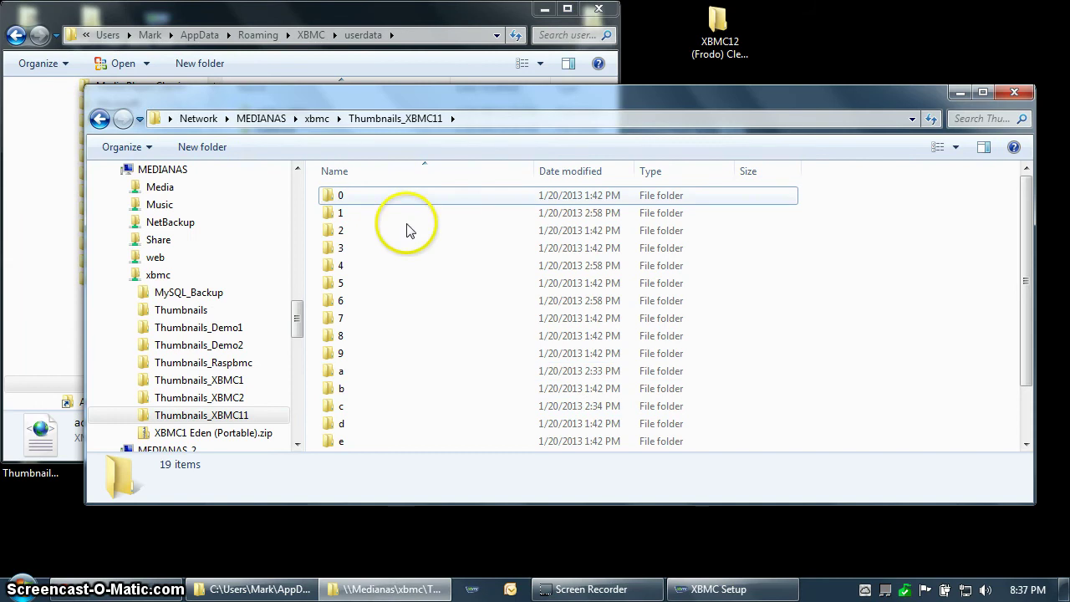
key(super+Left)
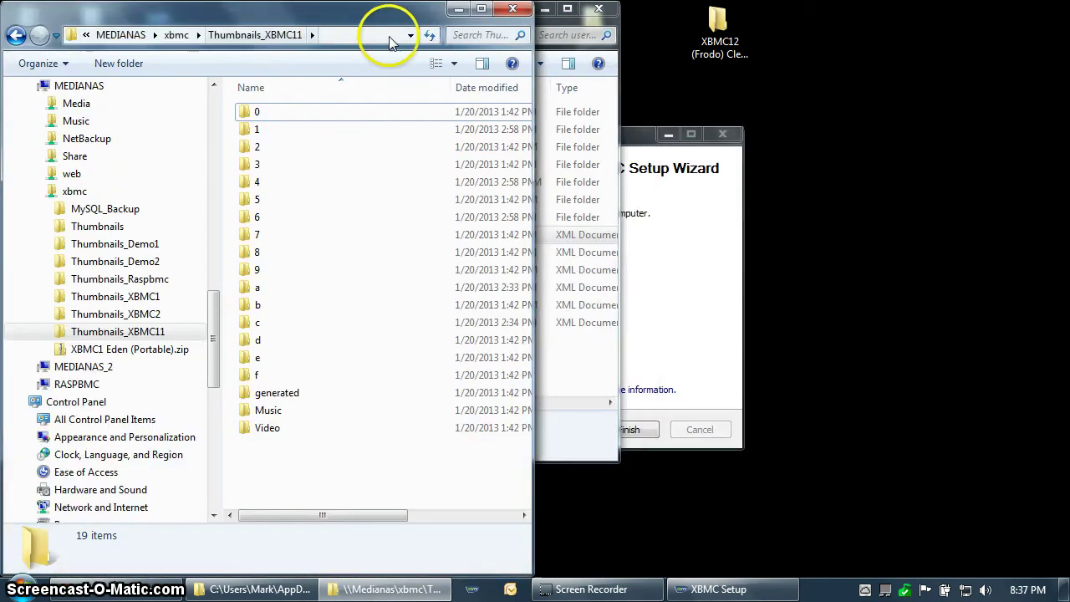
click(544, 27)
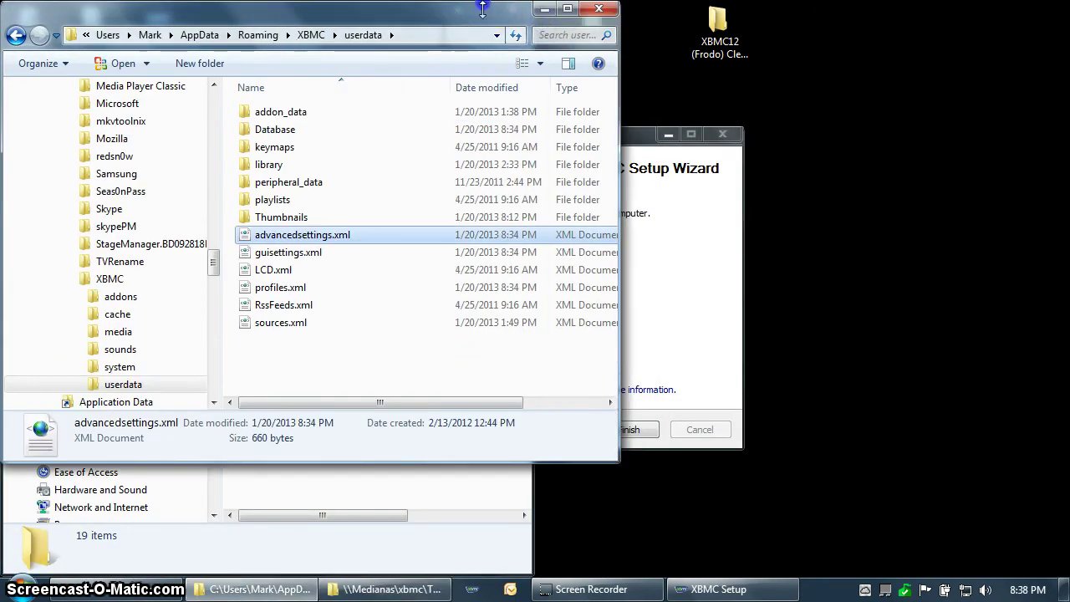
drag(482, 9, 1068, 71)
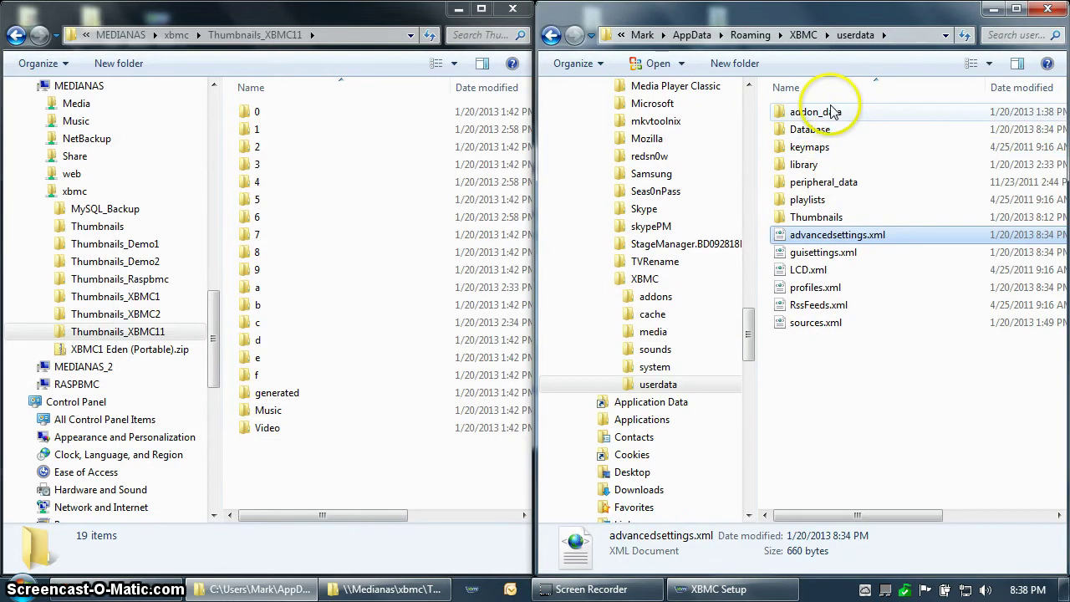
click(821, 218)
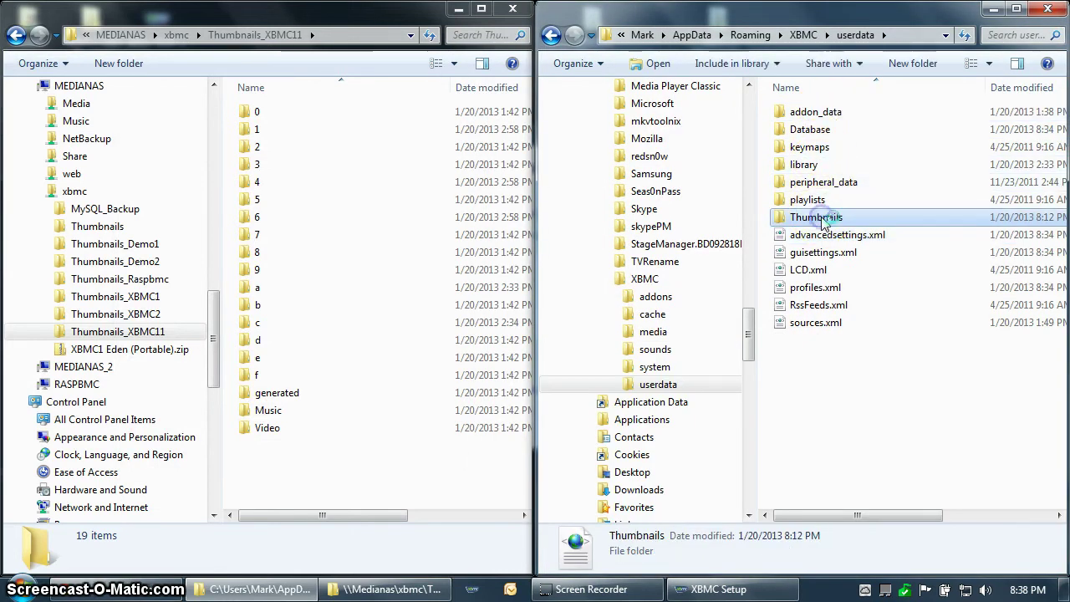
double_click(821, 220)
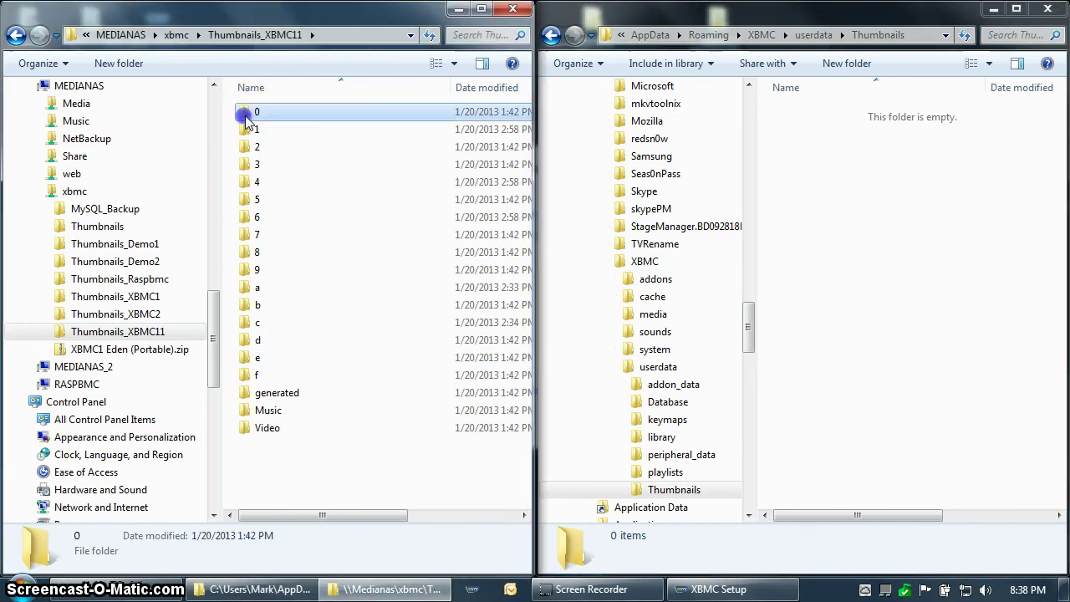
Step: Copy all 19 folders from Thumbnails_XBMC11 into the local userdata Thumbnails folder
shift+click(248, 427)
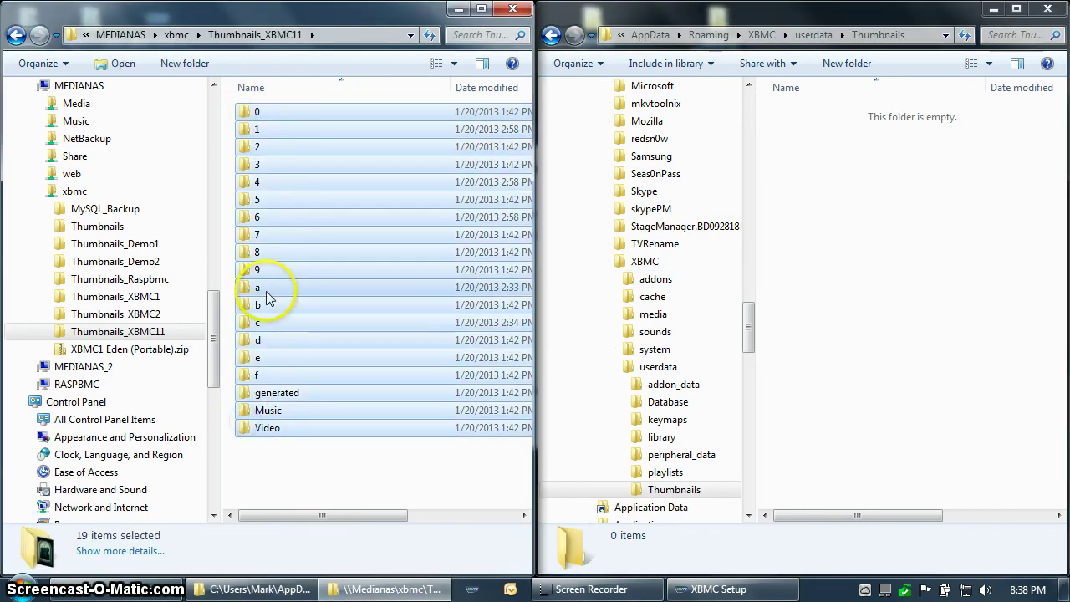
drag(269, 299, 893, 372)
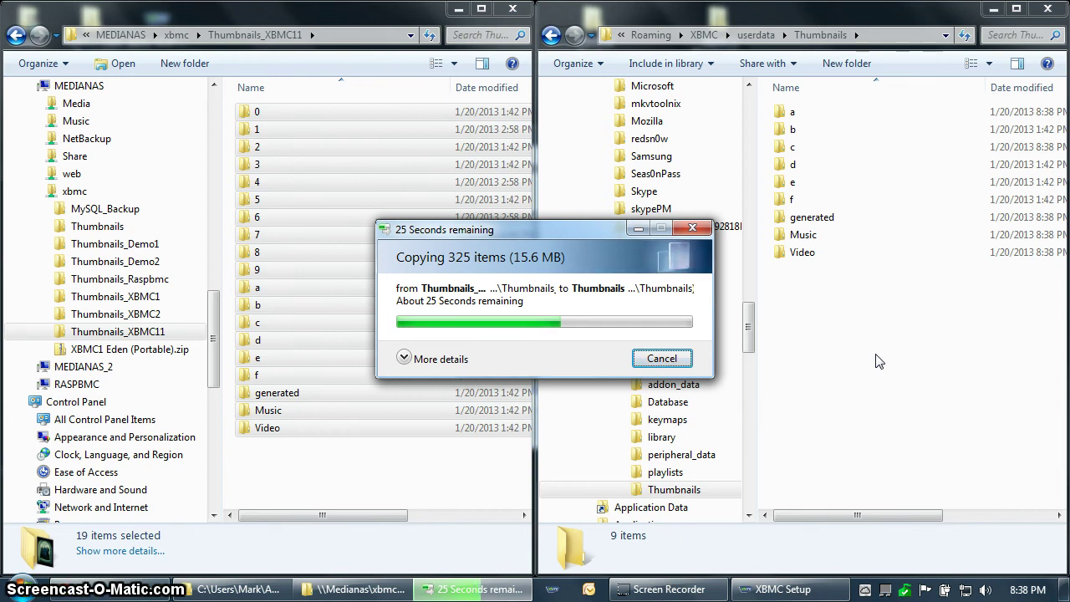
click(869, 364)
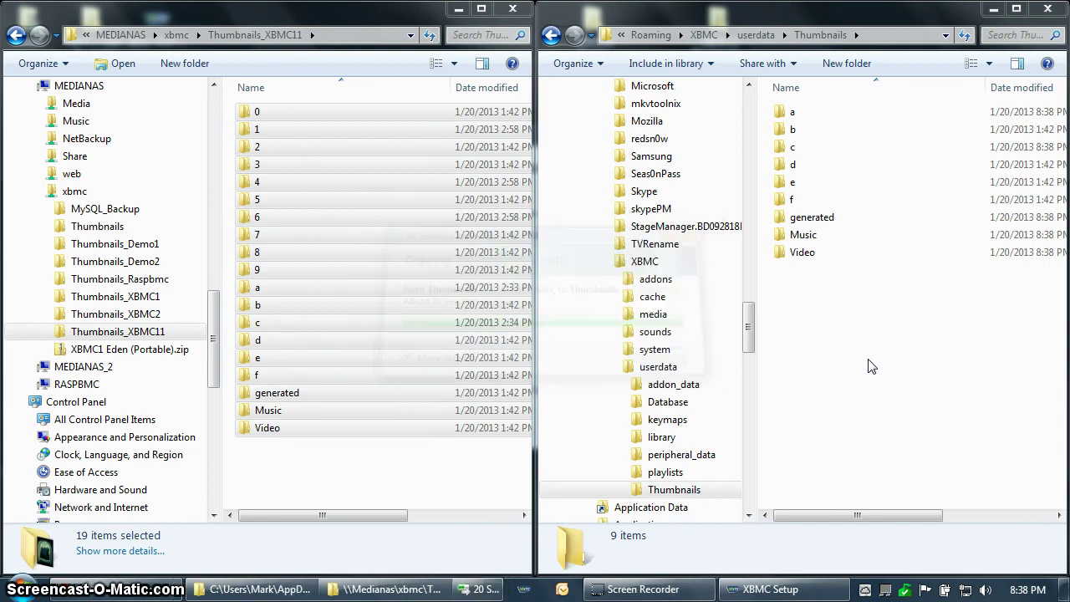
click(893, 222)
click(963, 34)
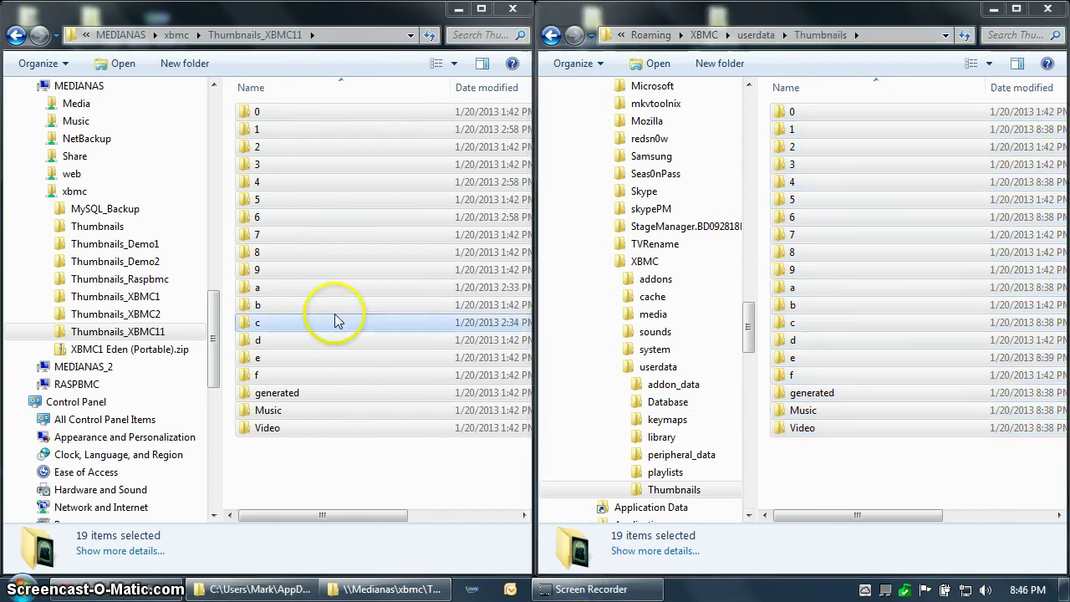
Step: Launch XBMC 12 Frodo to its home screen, then switch to phpMyAdmin in Chrome
click(460, 8)
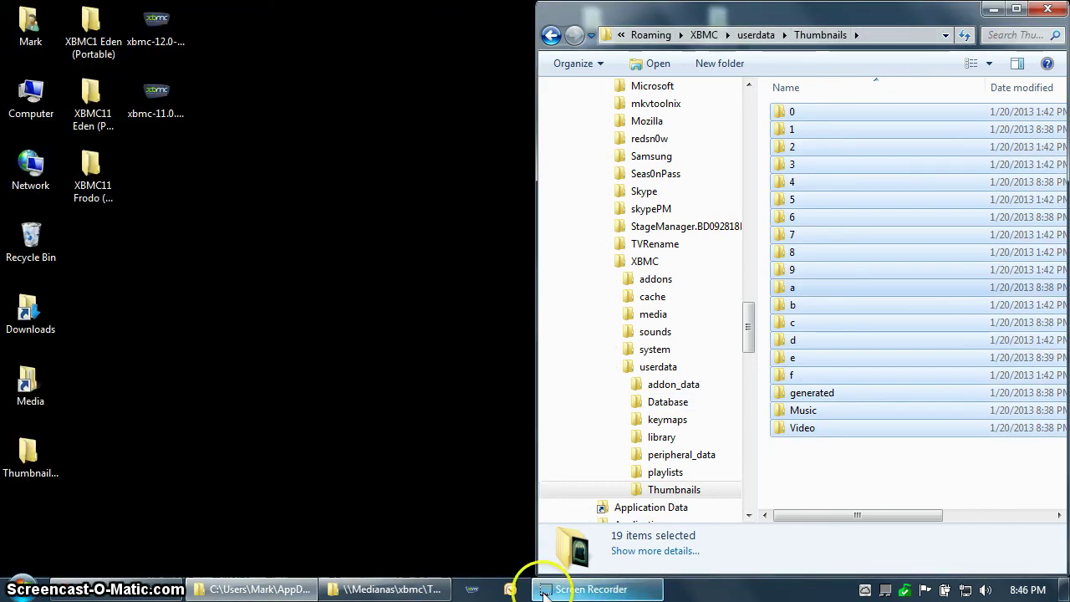
click(472, 590)
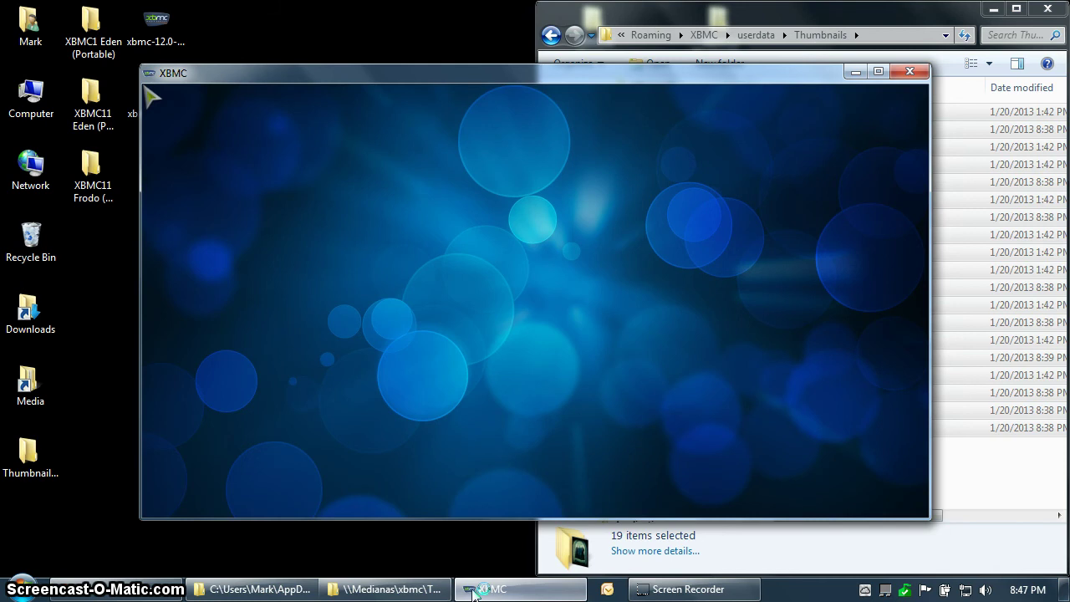
click(474, 592)
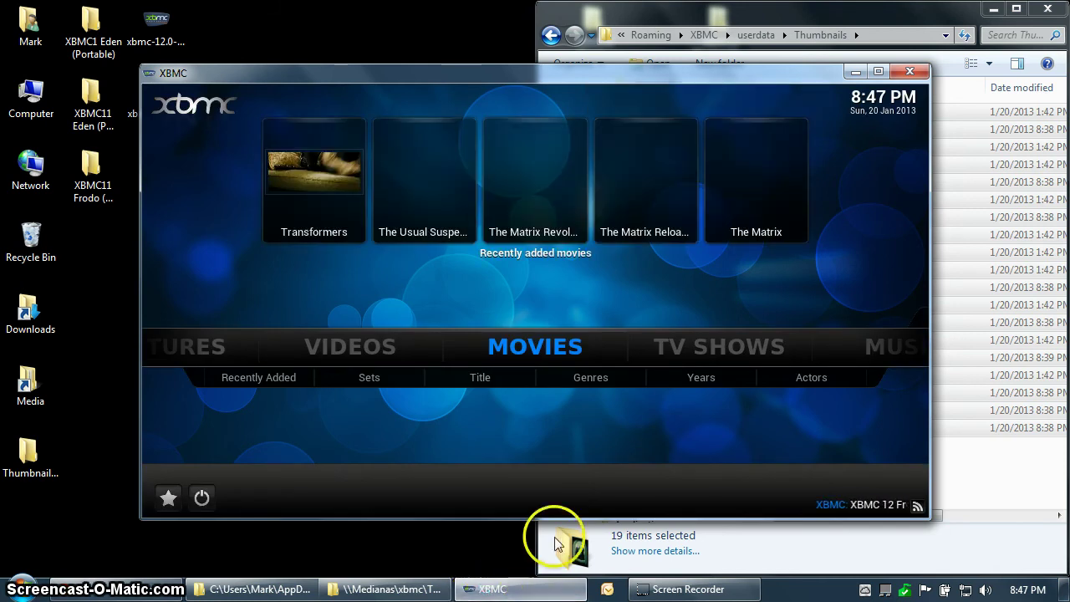
click(486, 453)
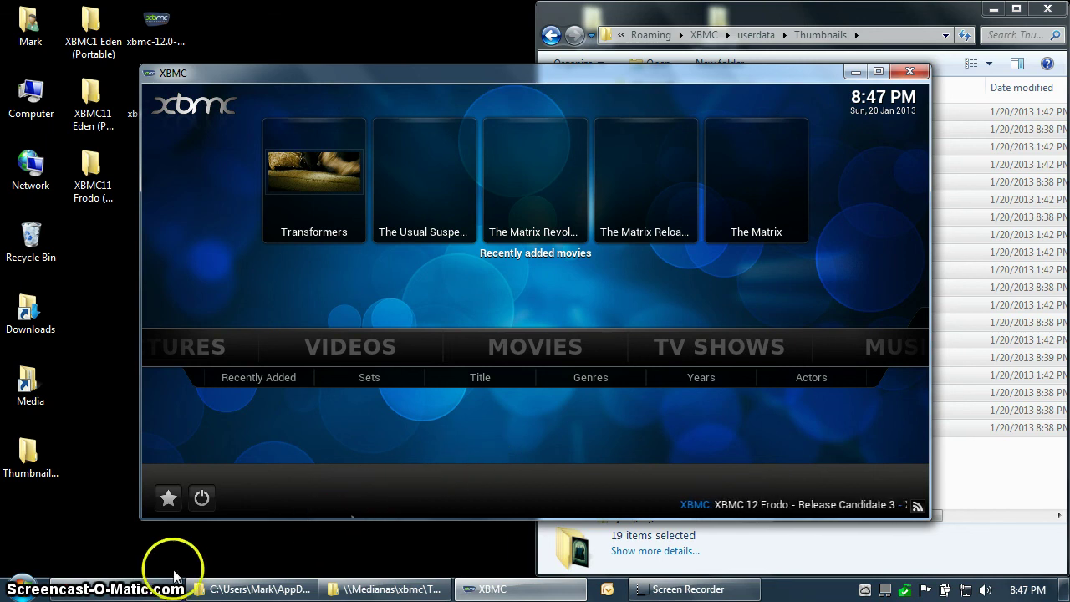
click(607, 588)
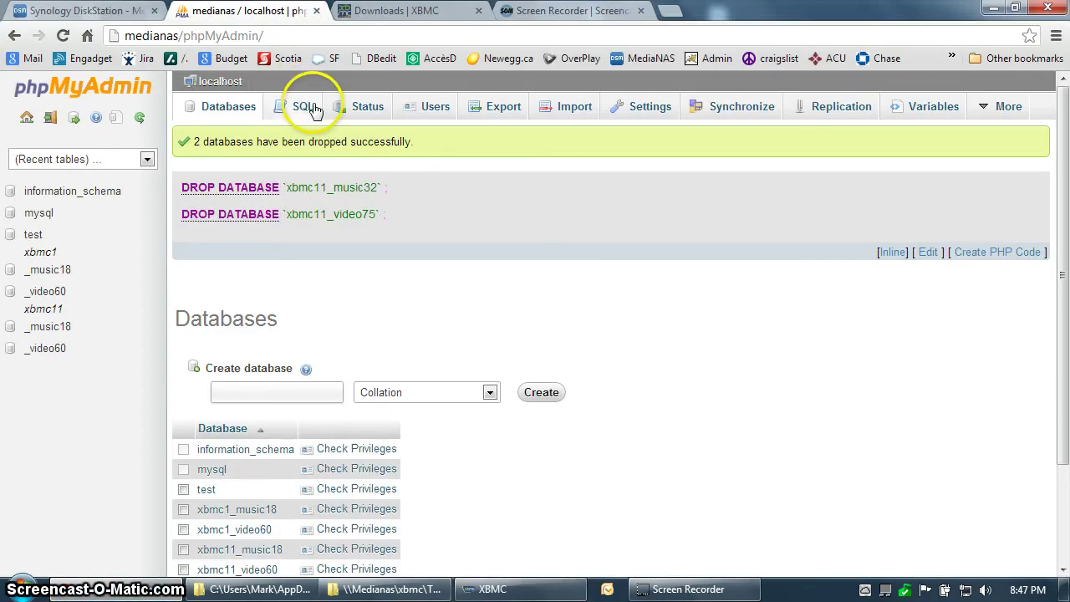
Step: Reload phpMyAdmin's database list and inspect the new xbmc11_music32 and xbmc11_video75 databases
click(140, 117)
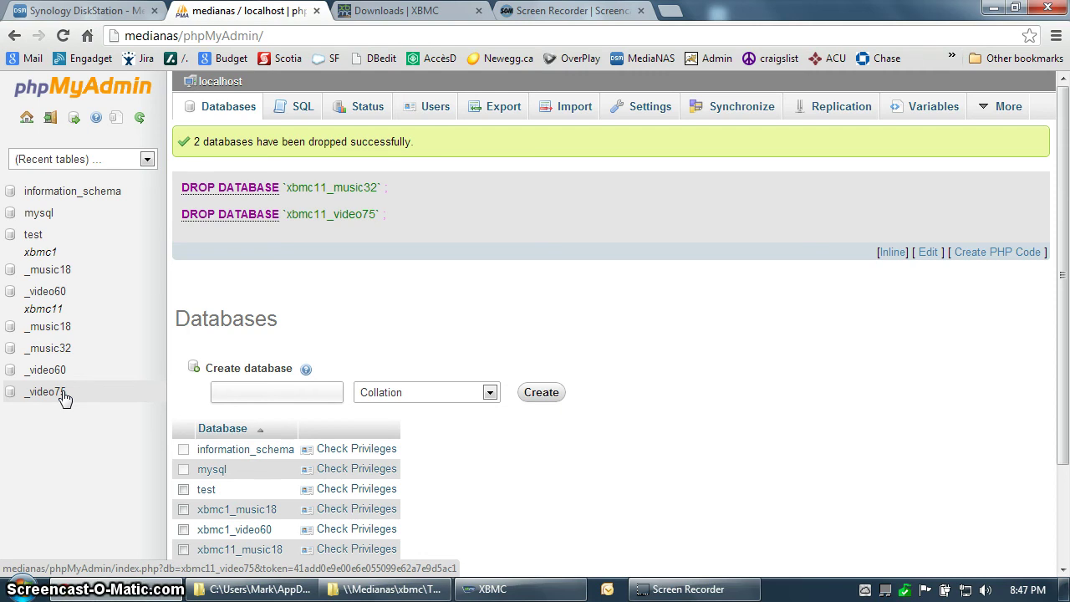
click(66, 371)
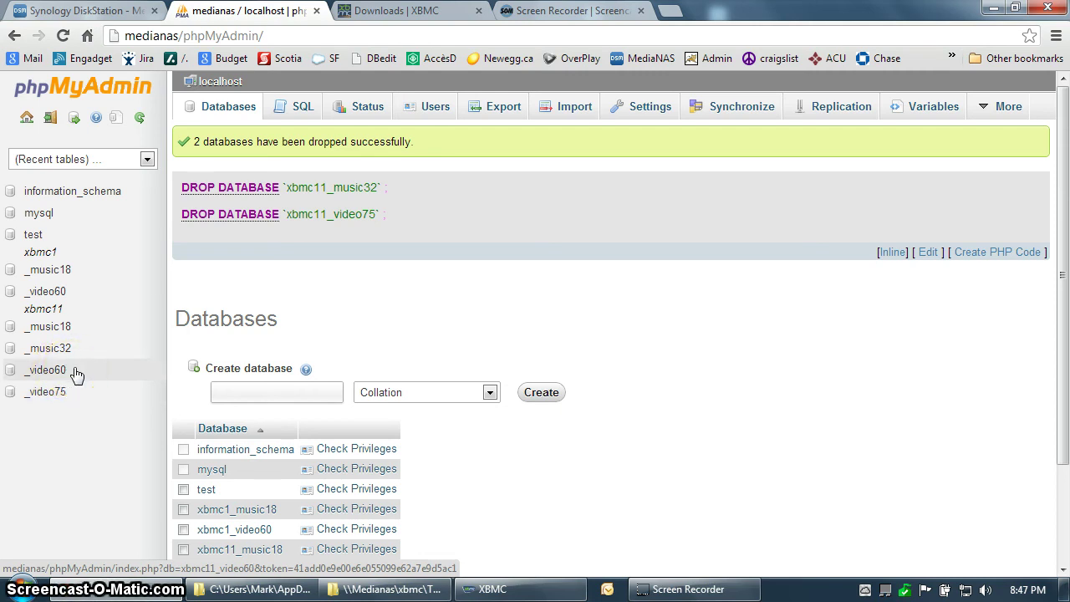
click(72, 374)
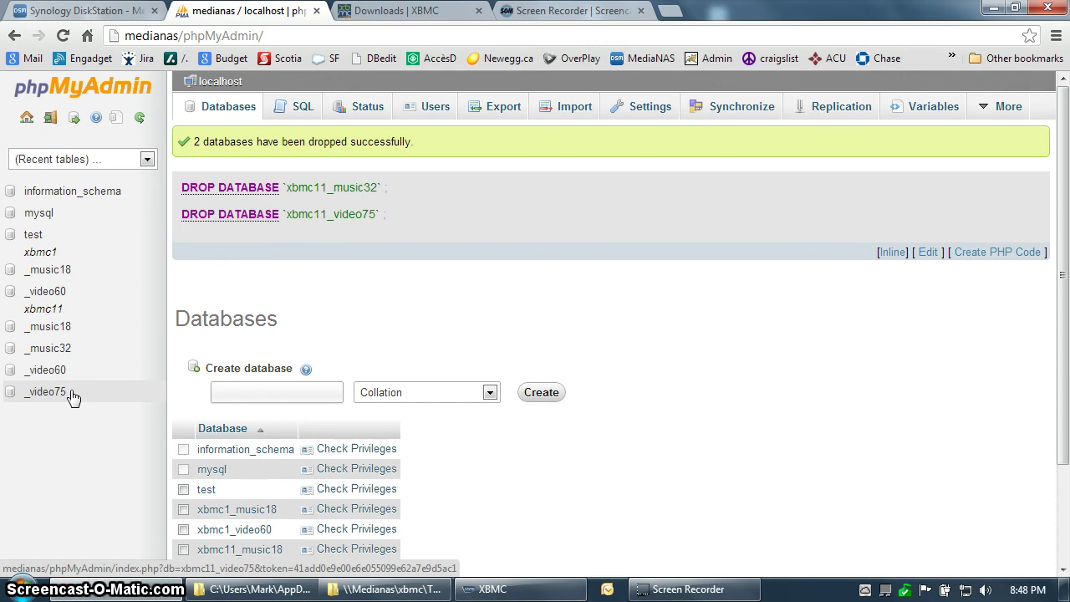
click(79, 382)
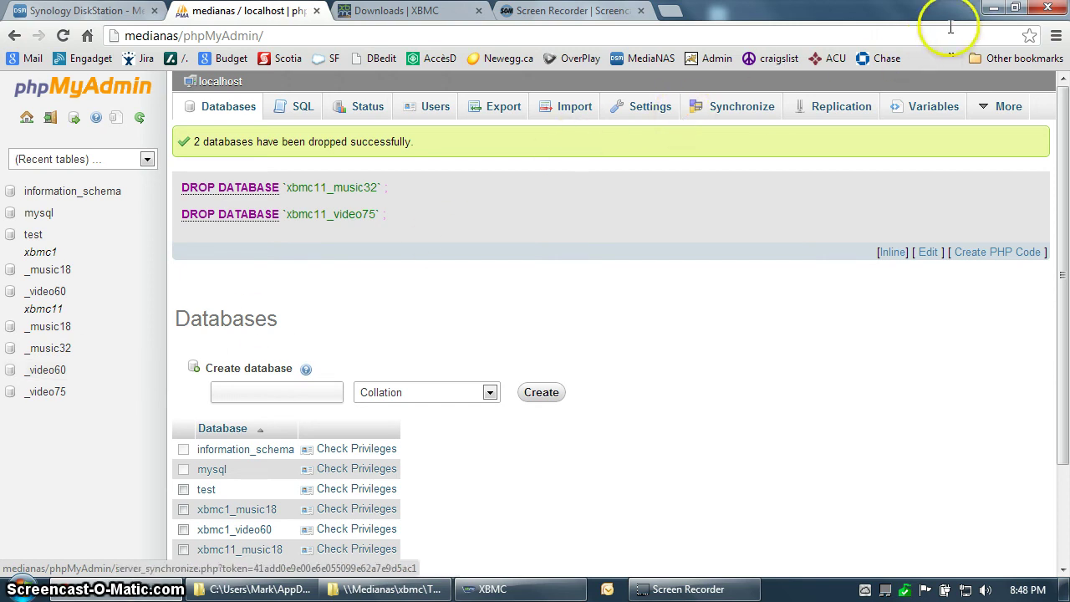
Step: Minimize the browser and bring the XBMC window to the front
click(990, 20)
click(848, 50)
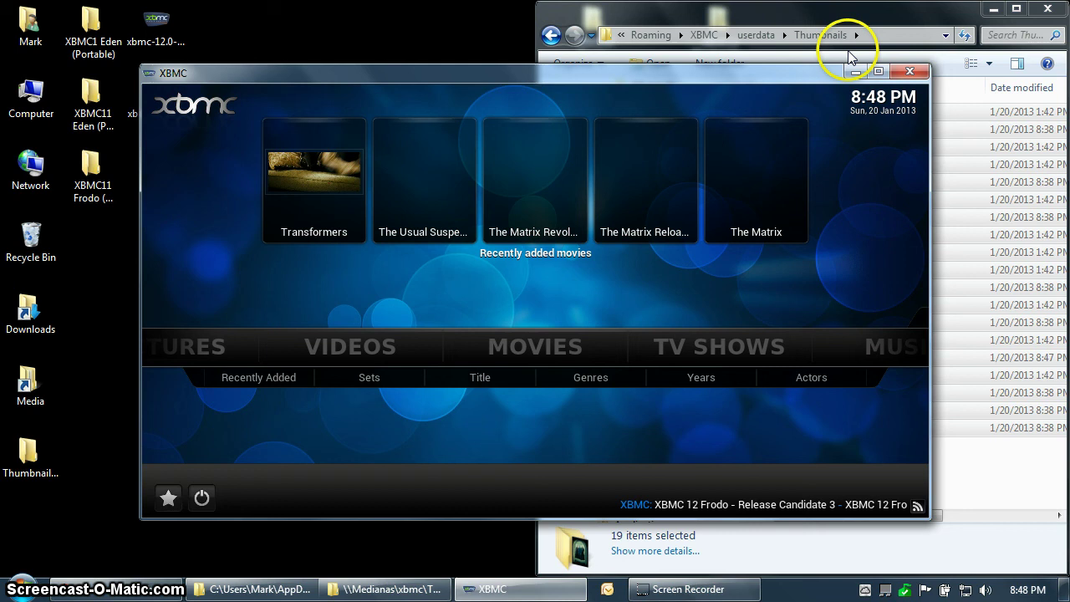
click(509, 289)
Step: Open Movies by Title and approve the Library Update of the video art cache
click(492, 378)
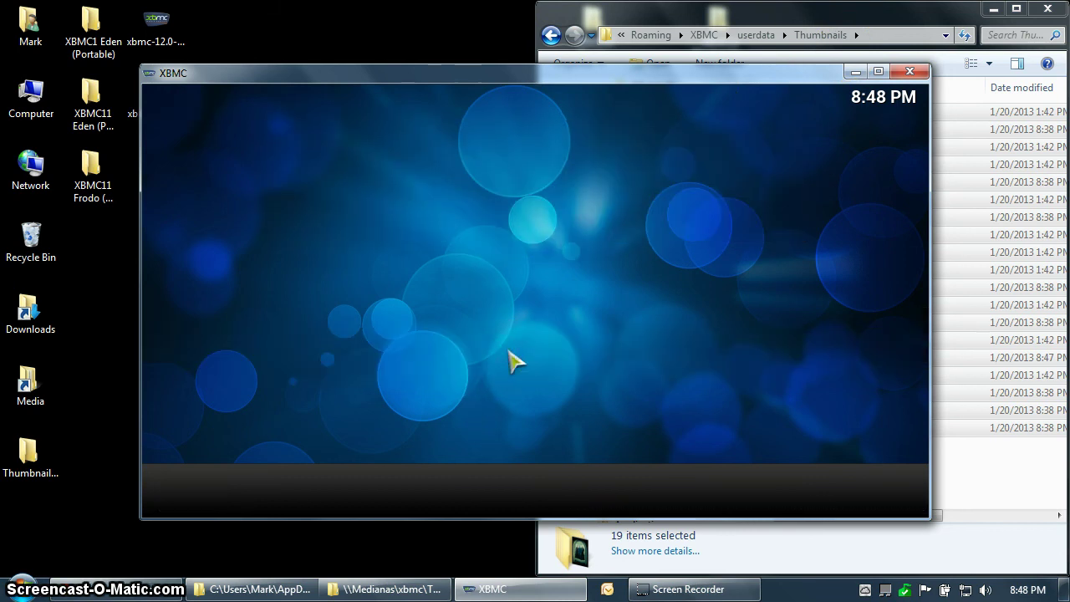
click(518, 340)
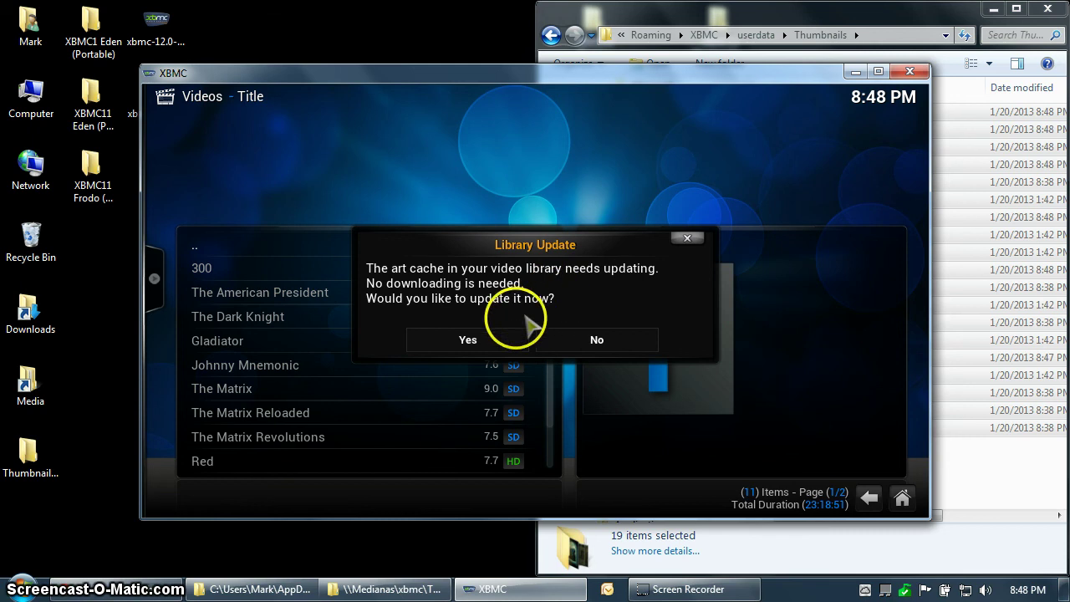
click(496, 336)
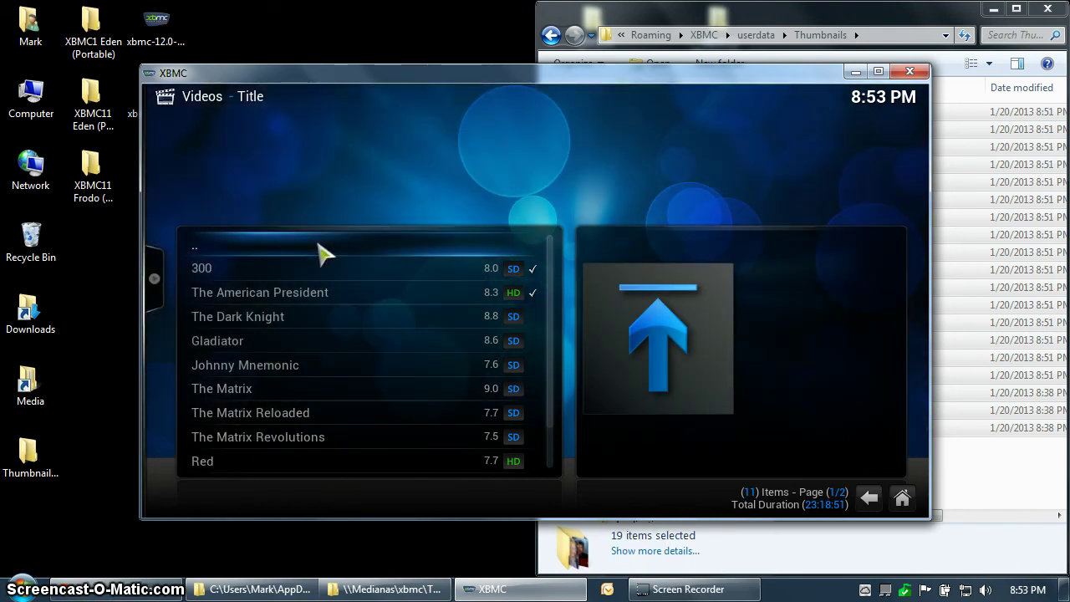
Step: Select 300 in the Title list to show its restored poster, fanart and plot
click(320, 261)
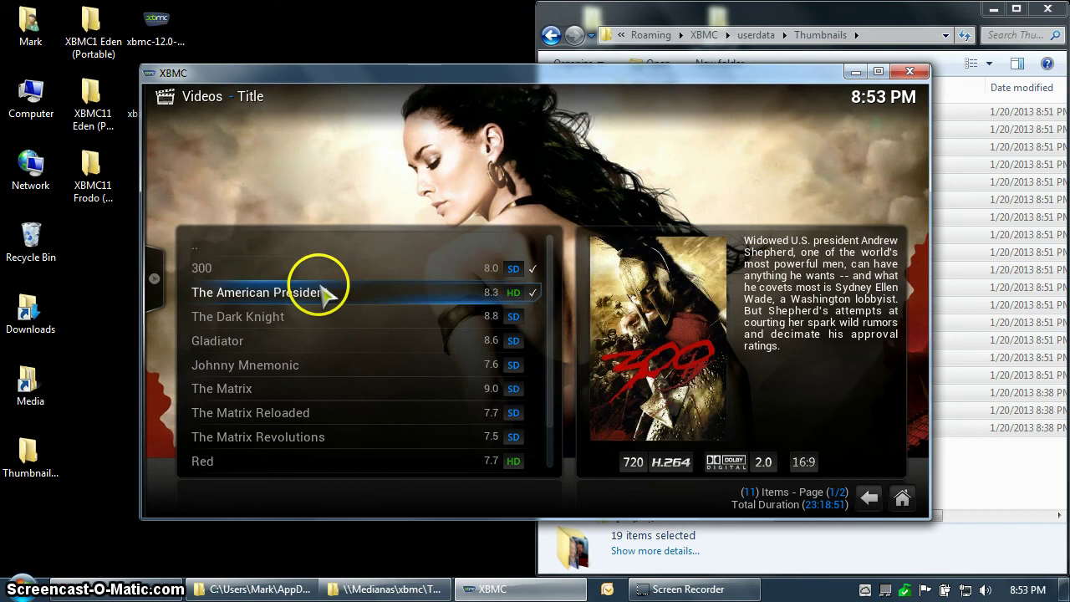